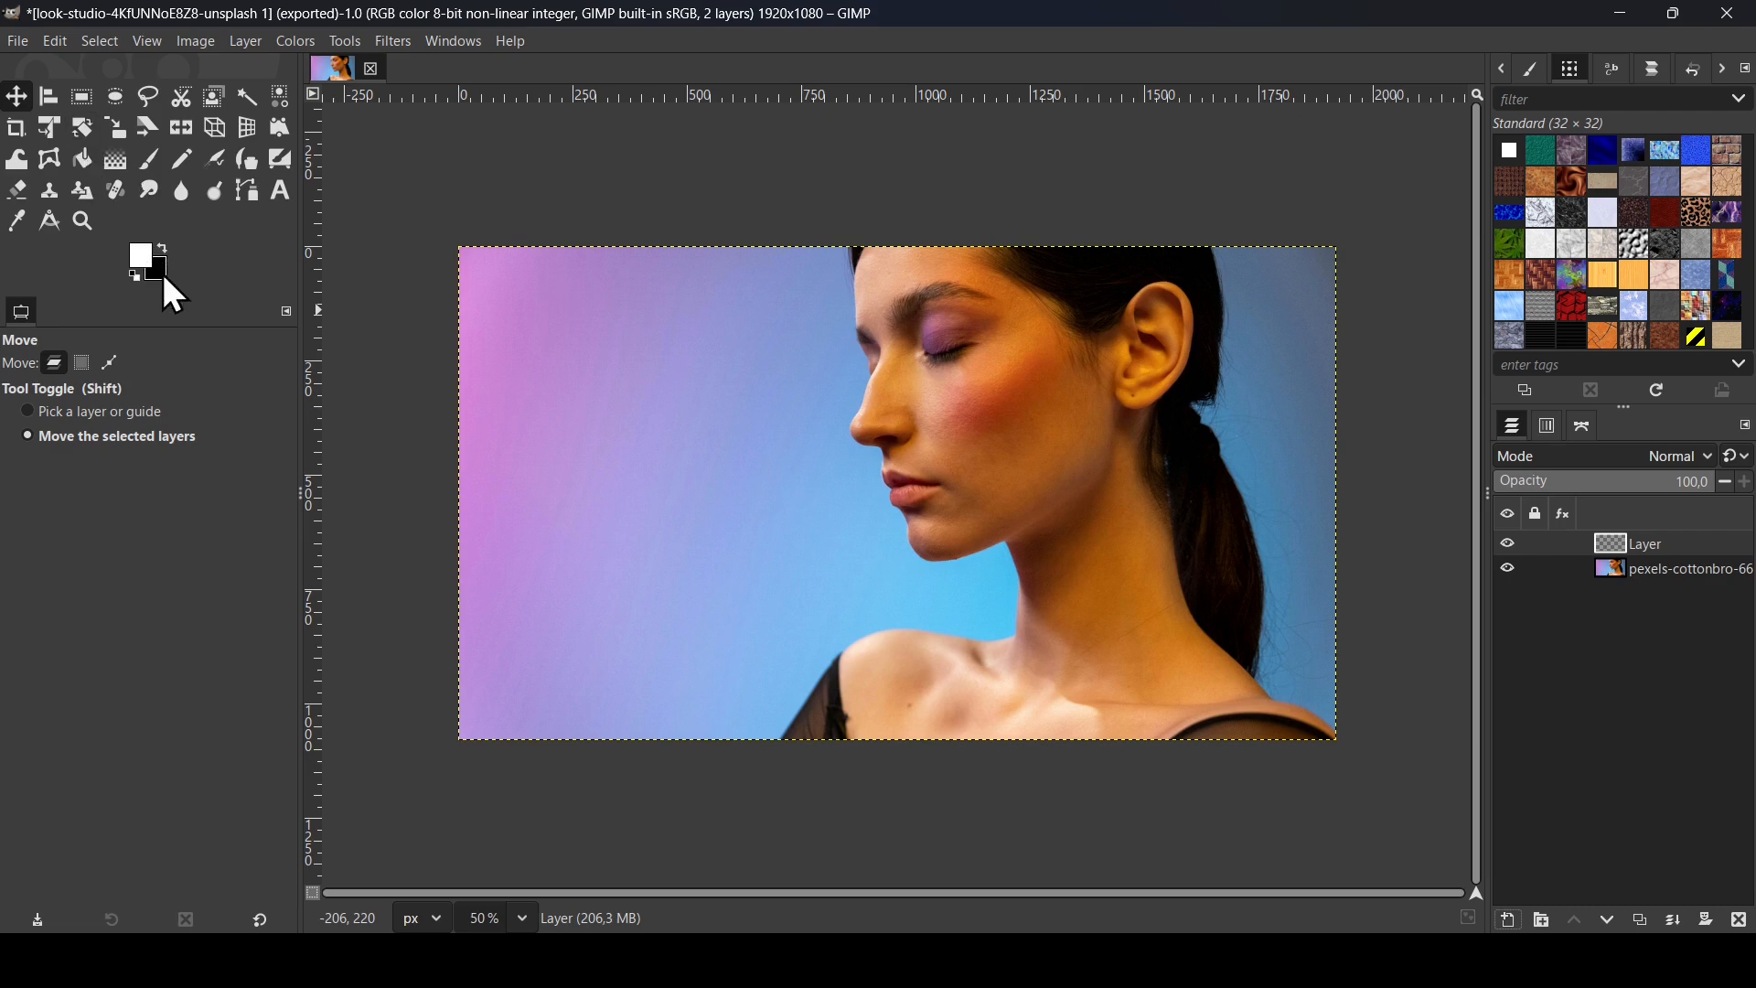
Step: Set the Gradient tool to the FG to BG (RGB) gradient with Sawtooth wave repeat
click(122, 171)
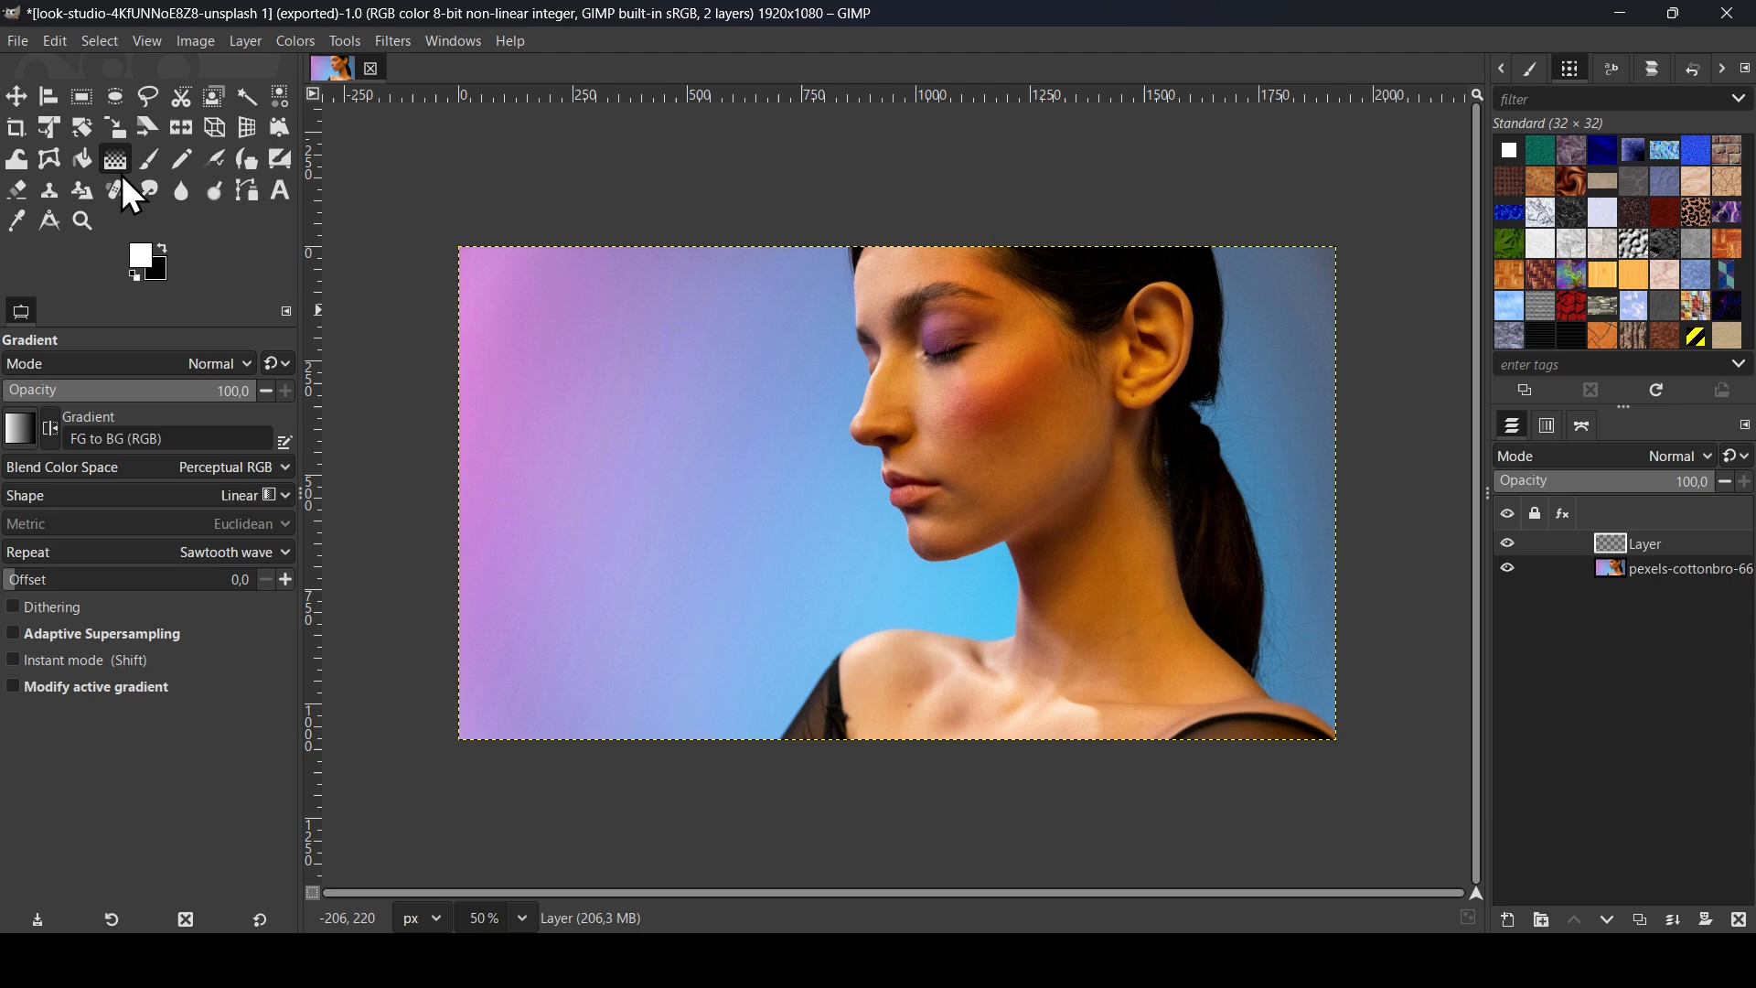
click(18, 430)
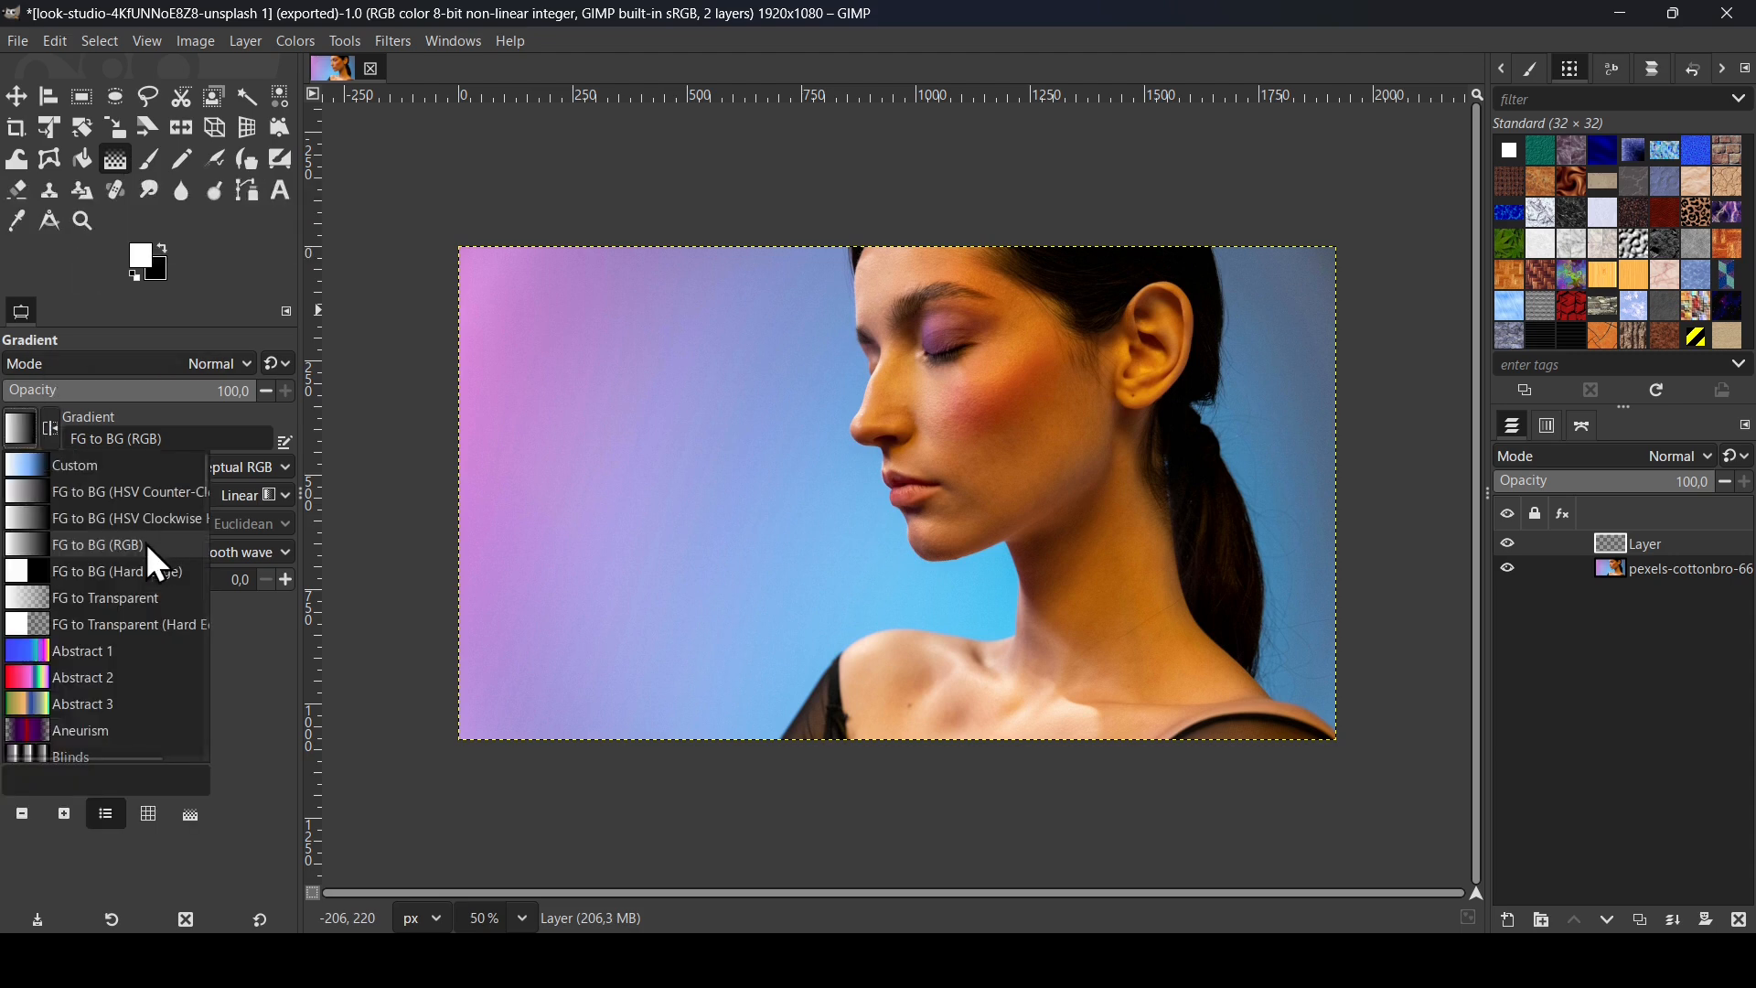
click(225, 297)
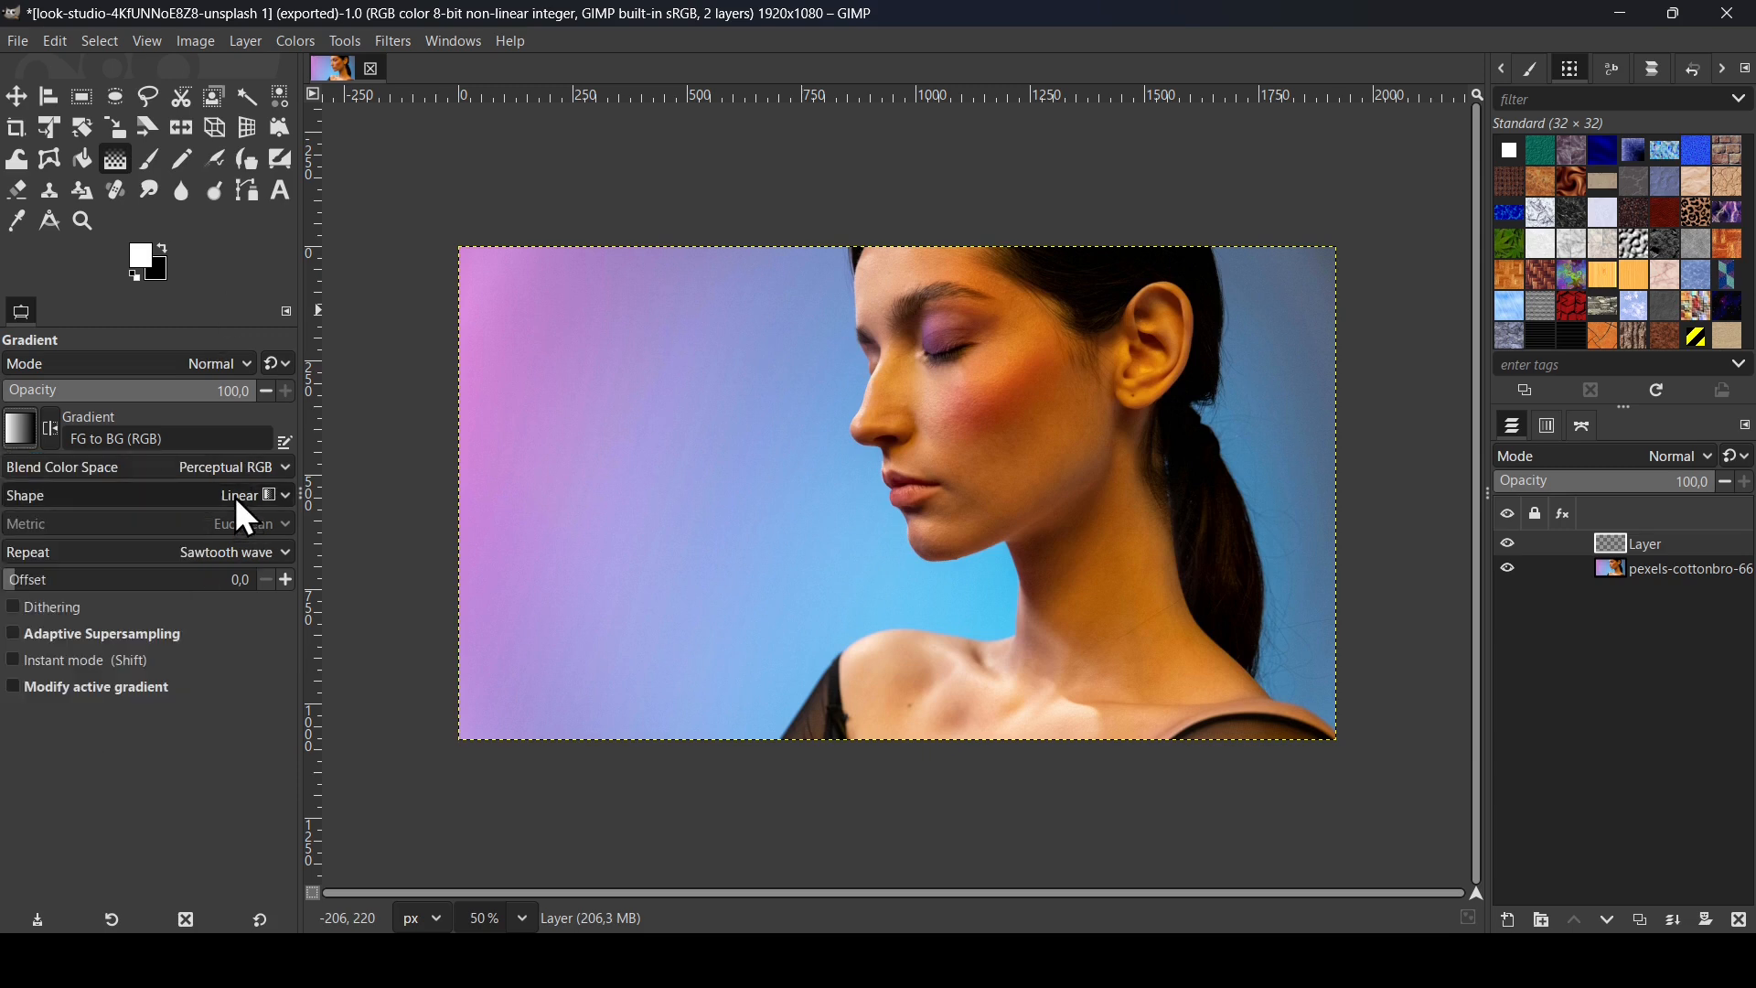
click(193, 549)
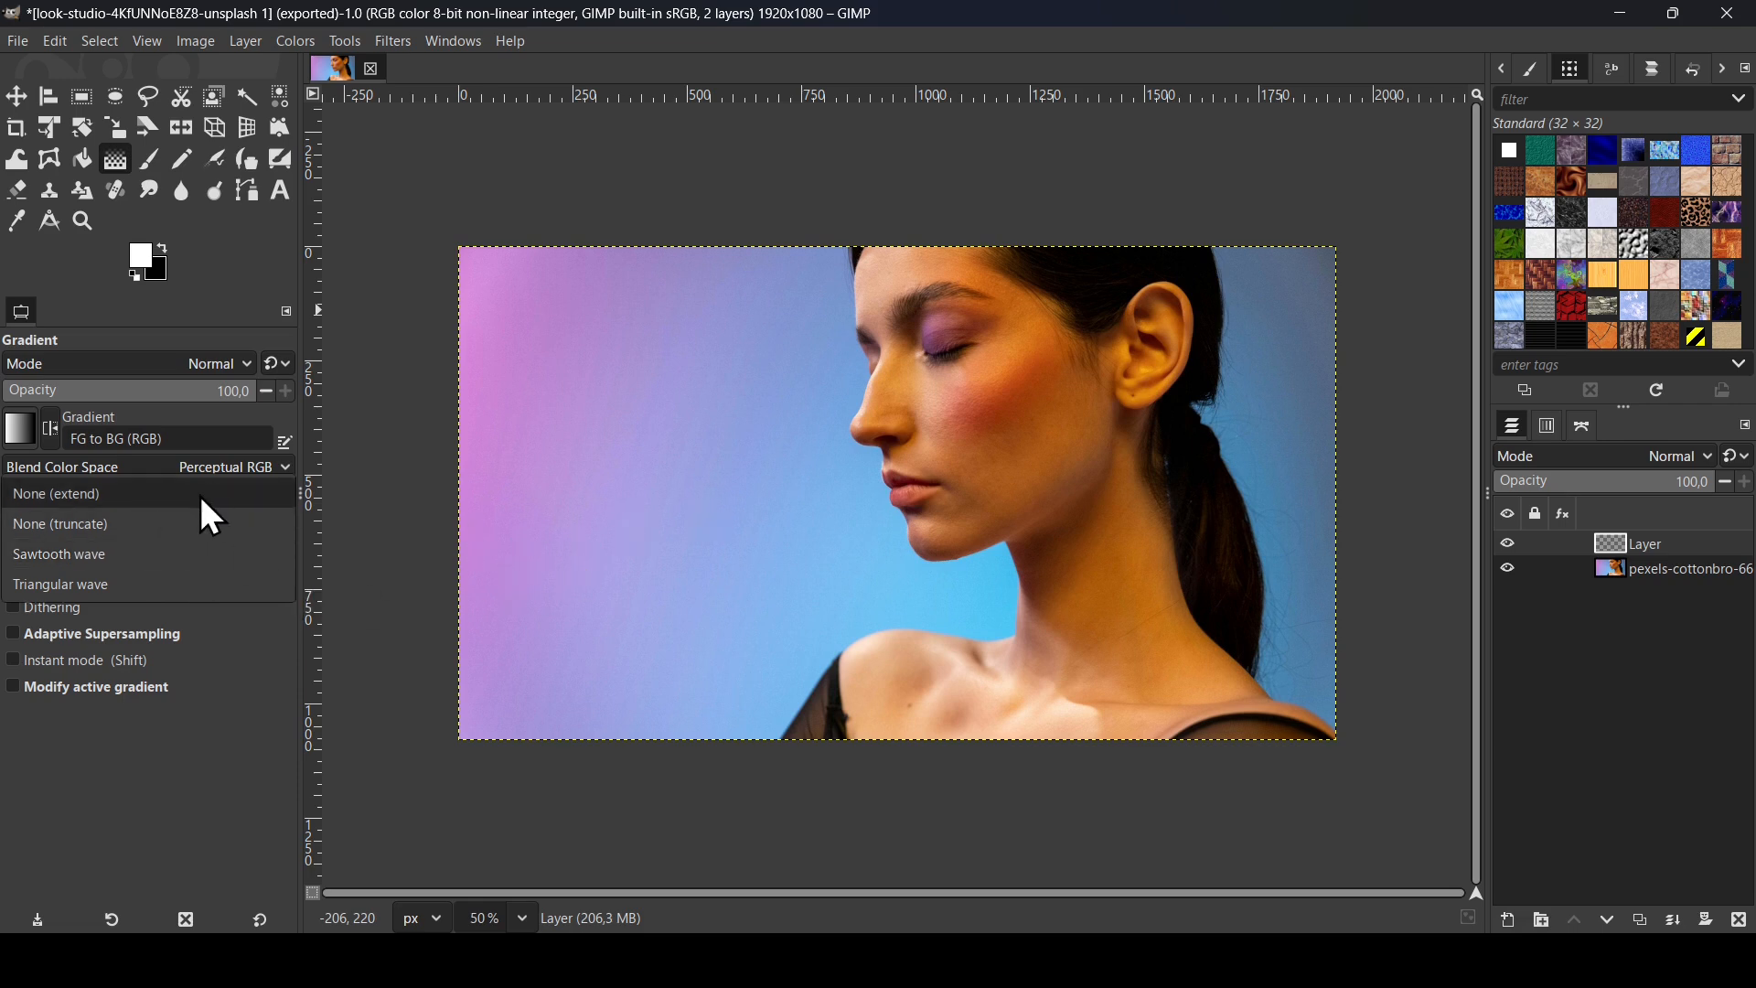
click(223, 549)
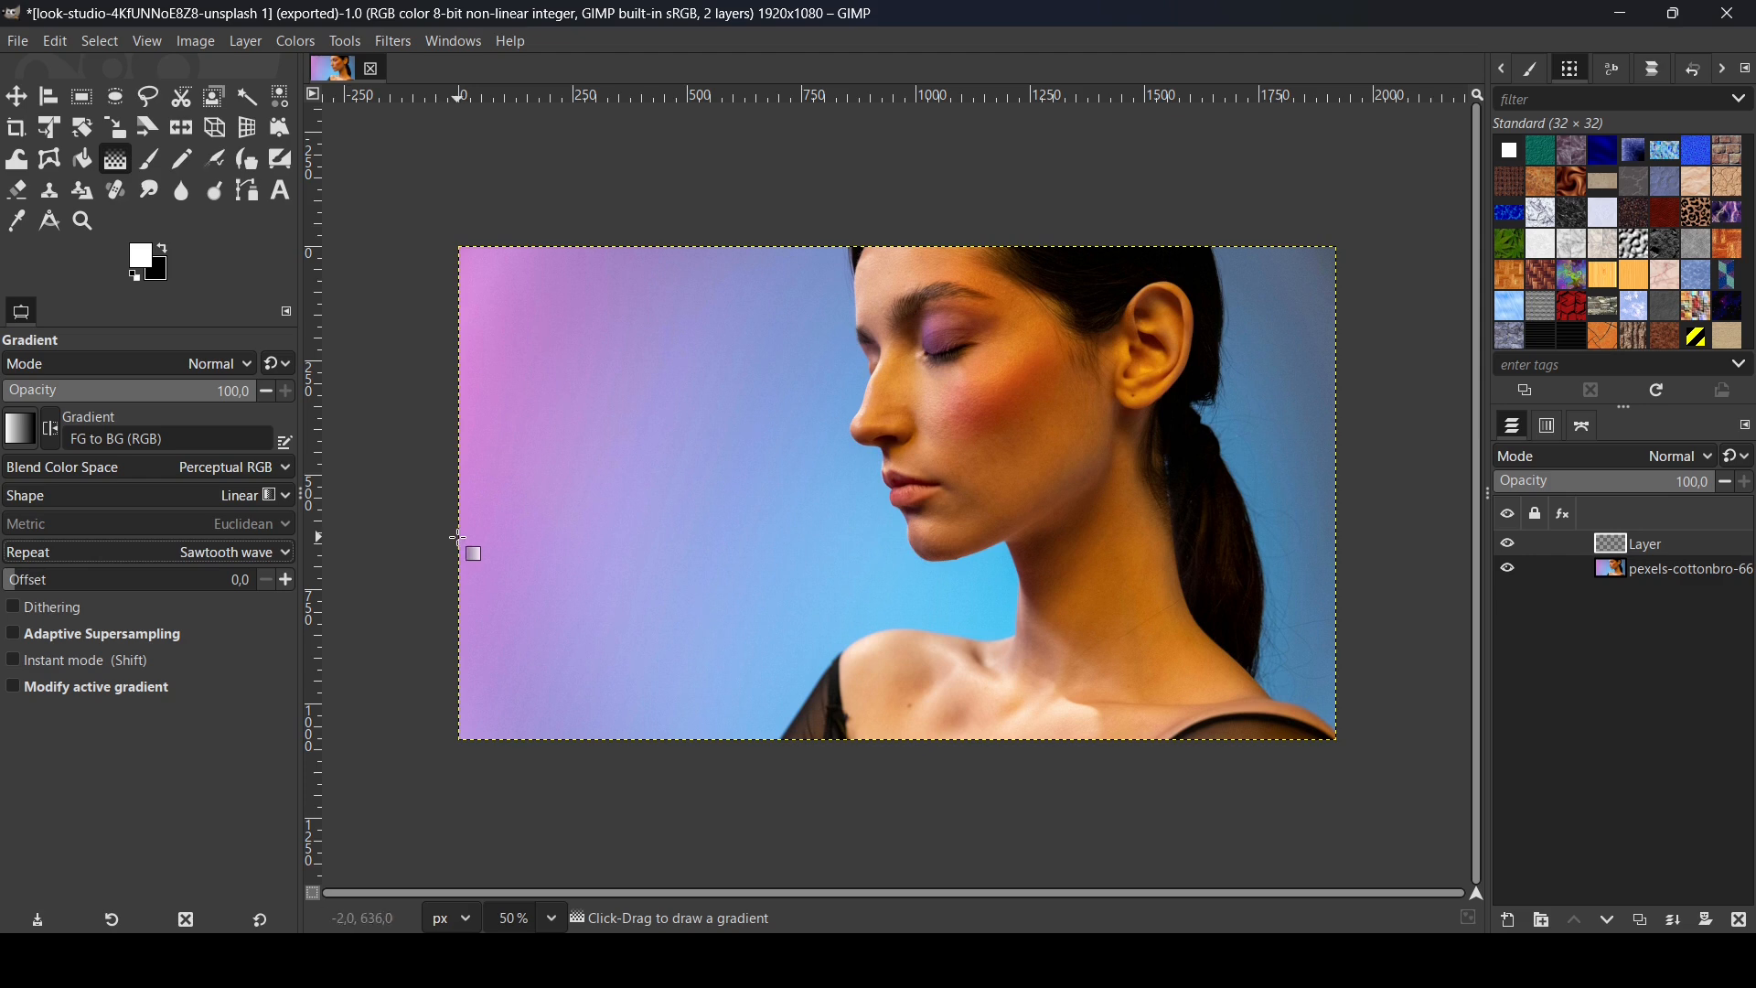
Step: Draw a short gradient at the left edge, ending near X 25 px, for fine vertical stripes
drag(458, 538, 467, 537)
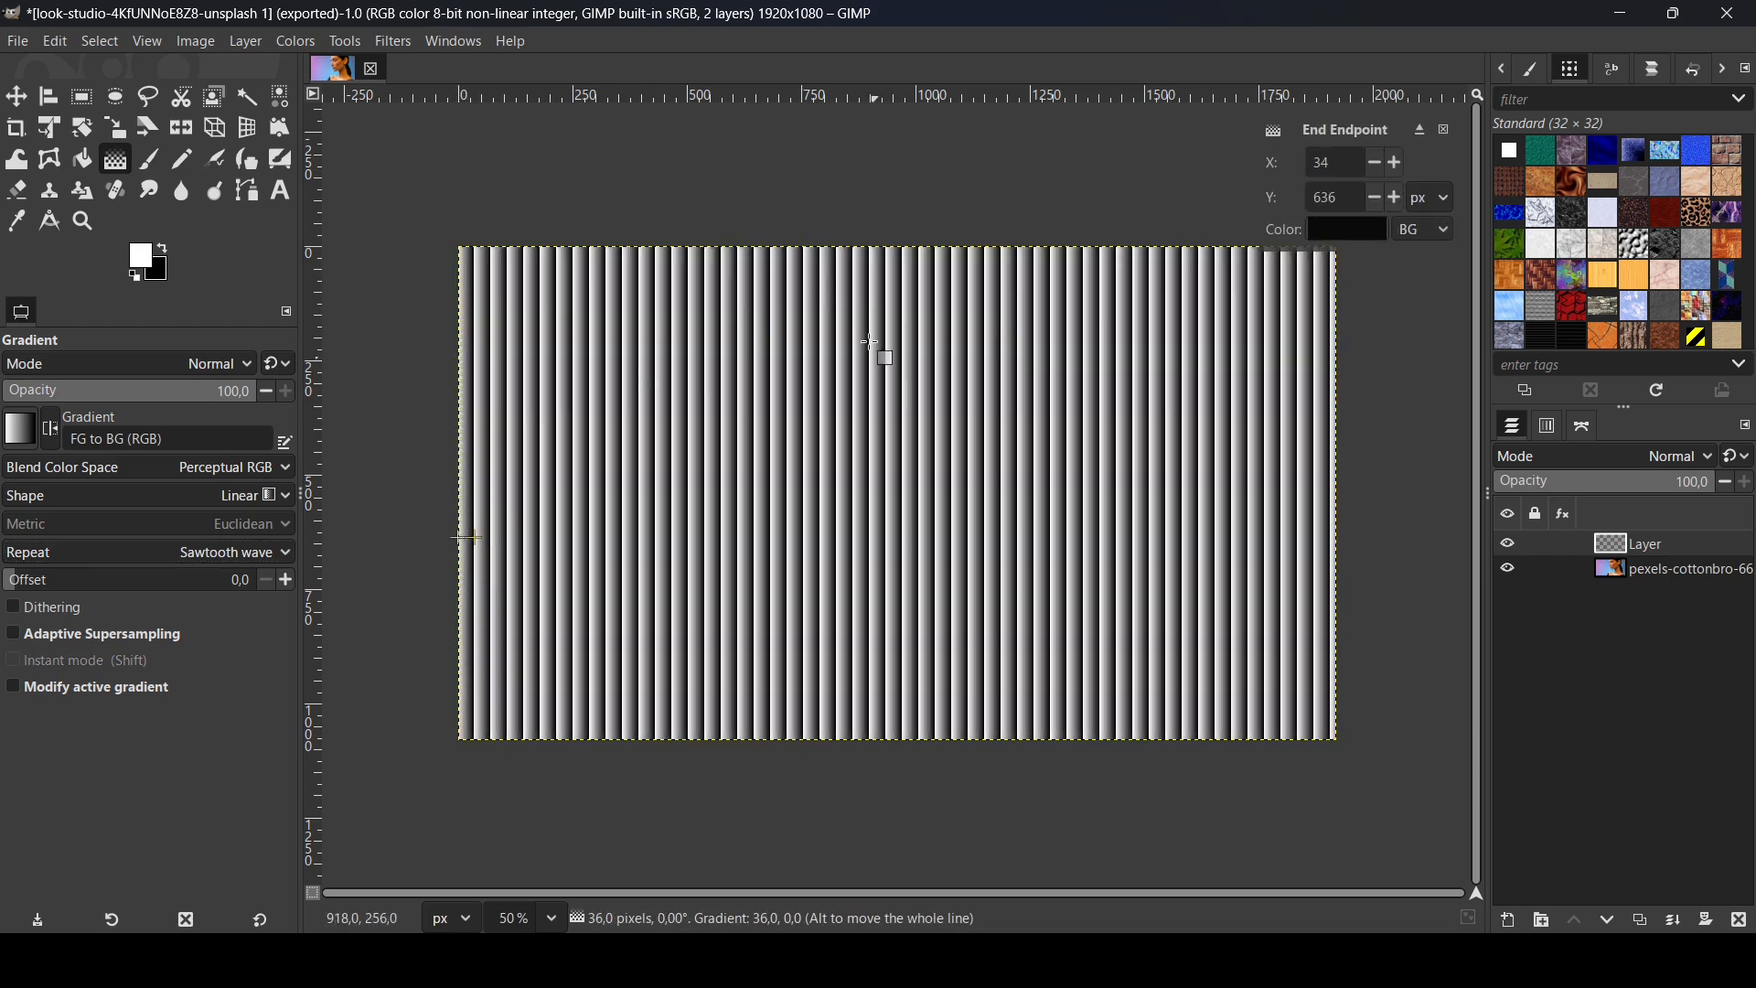
drag(1380, 163, 1396, 163)
click(1397, 163)
click(1397, 163)
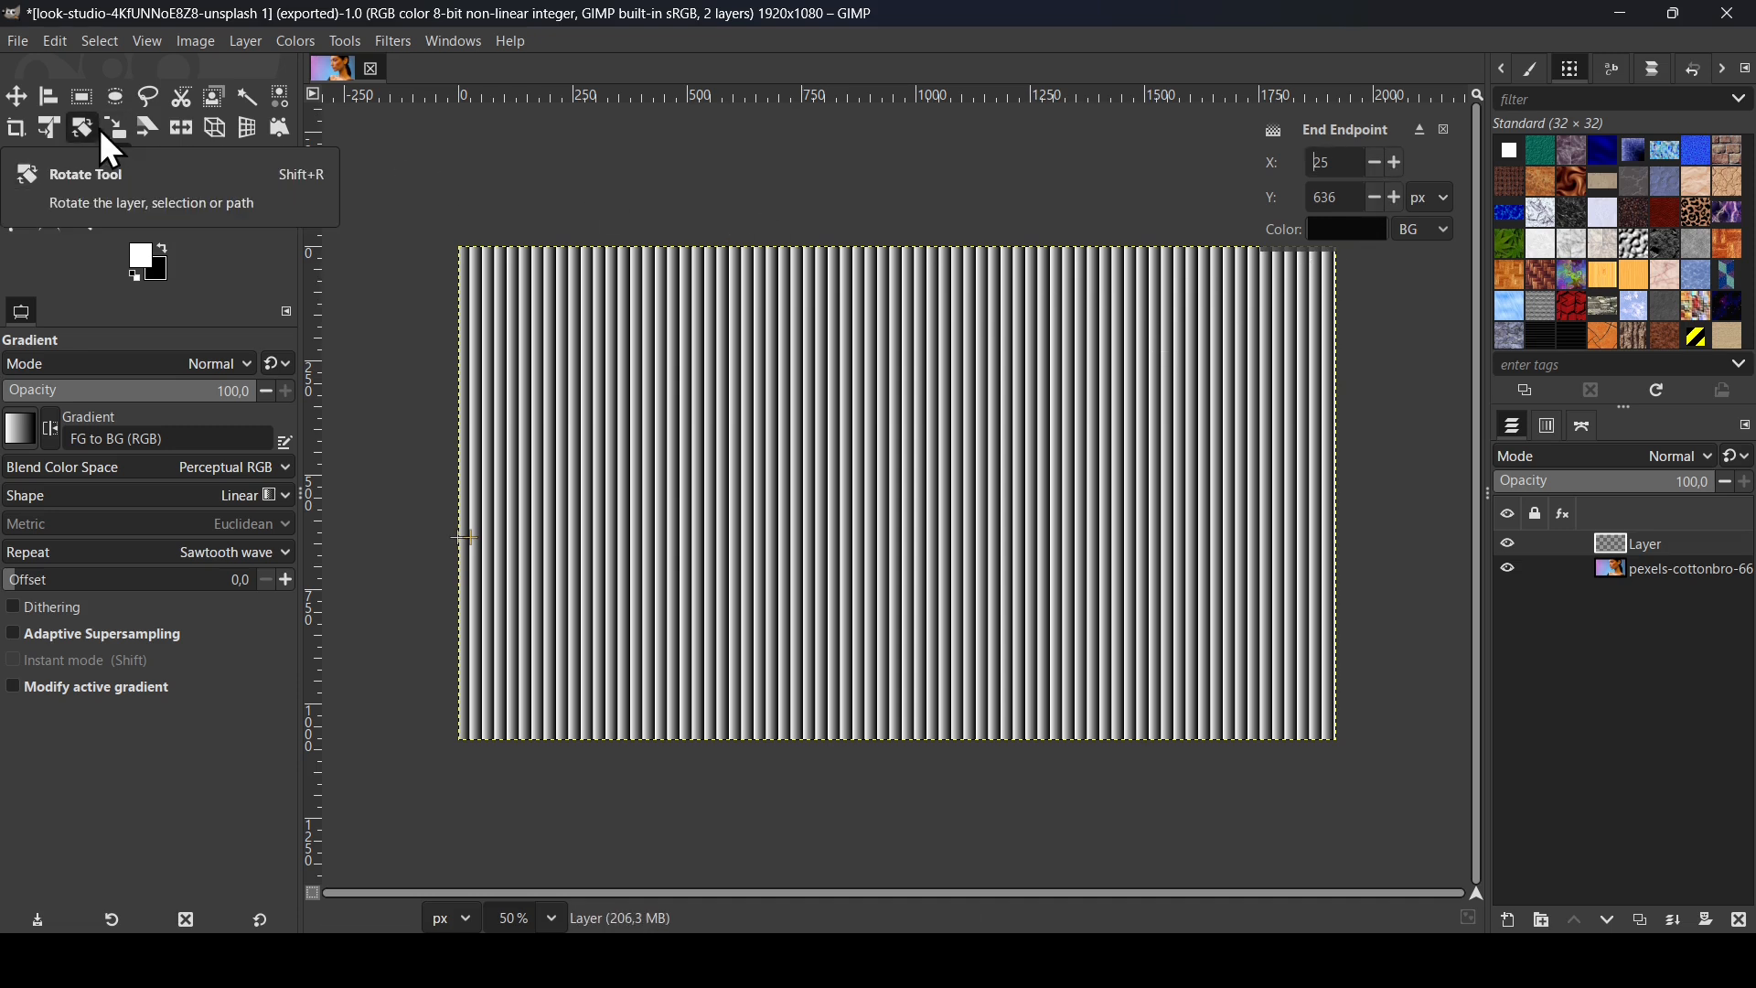
Step: Duplicate the portrait photo layer beneath the striped layer
click(16, 96)
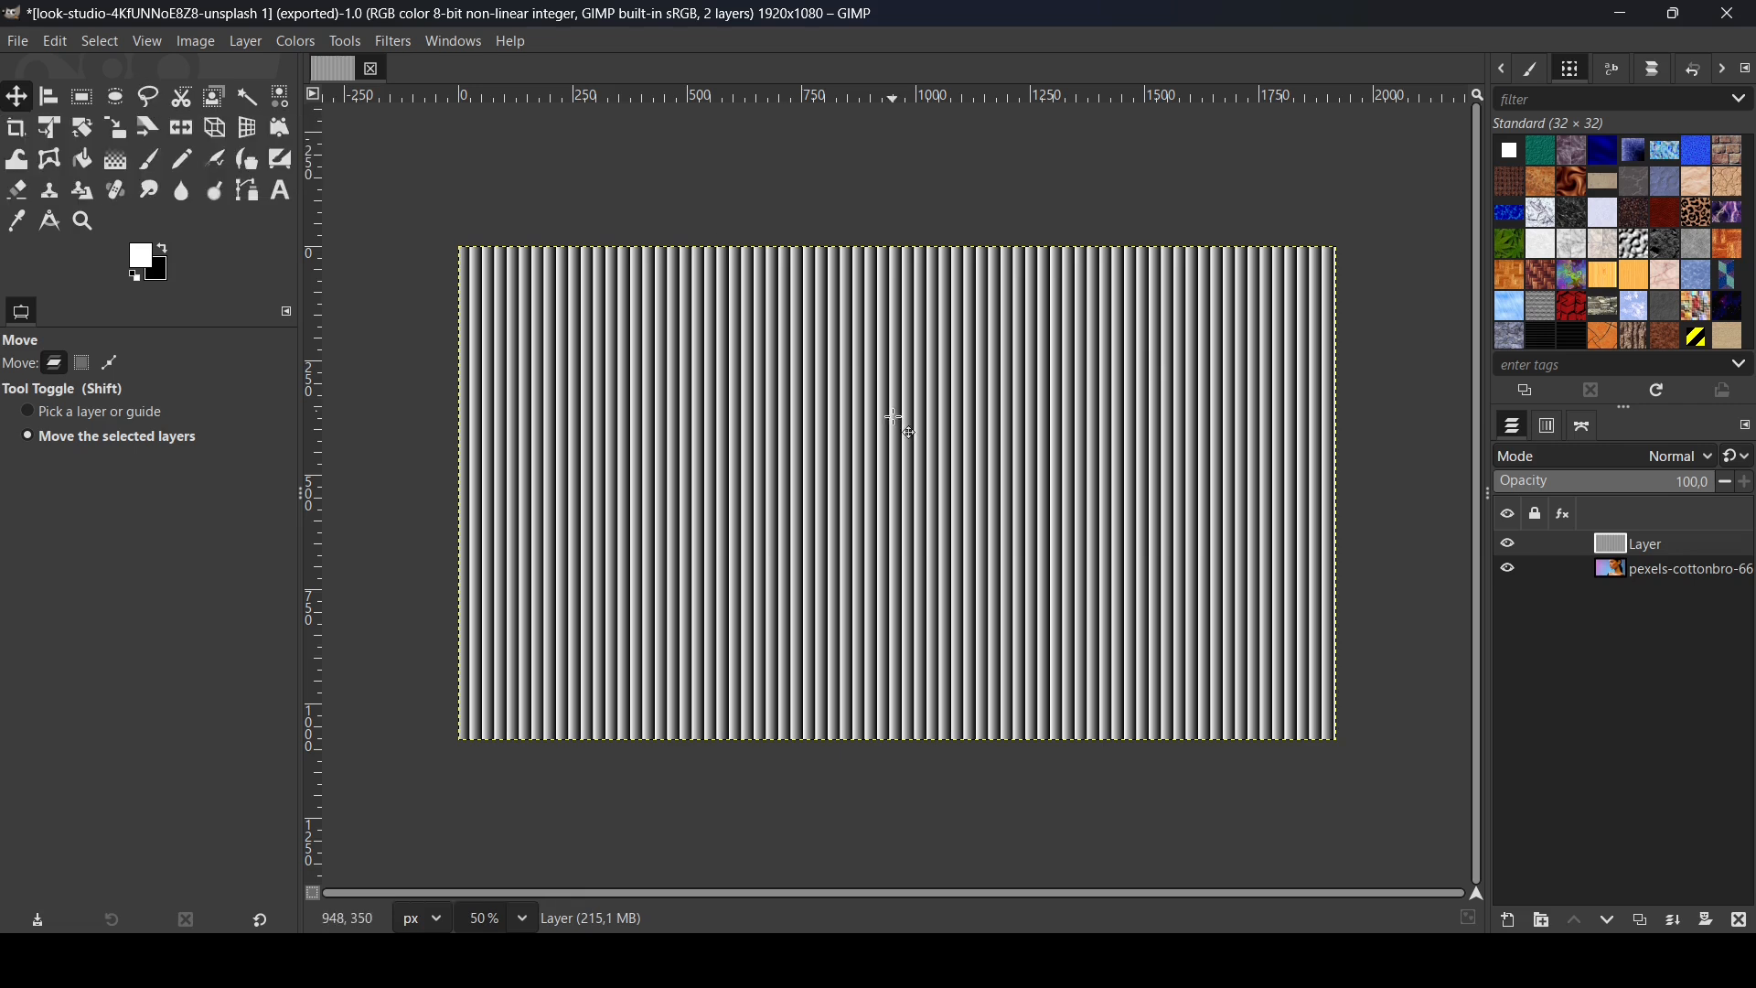
click(1507, 543)
click(1621, 567)
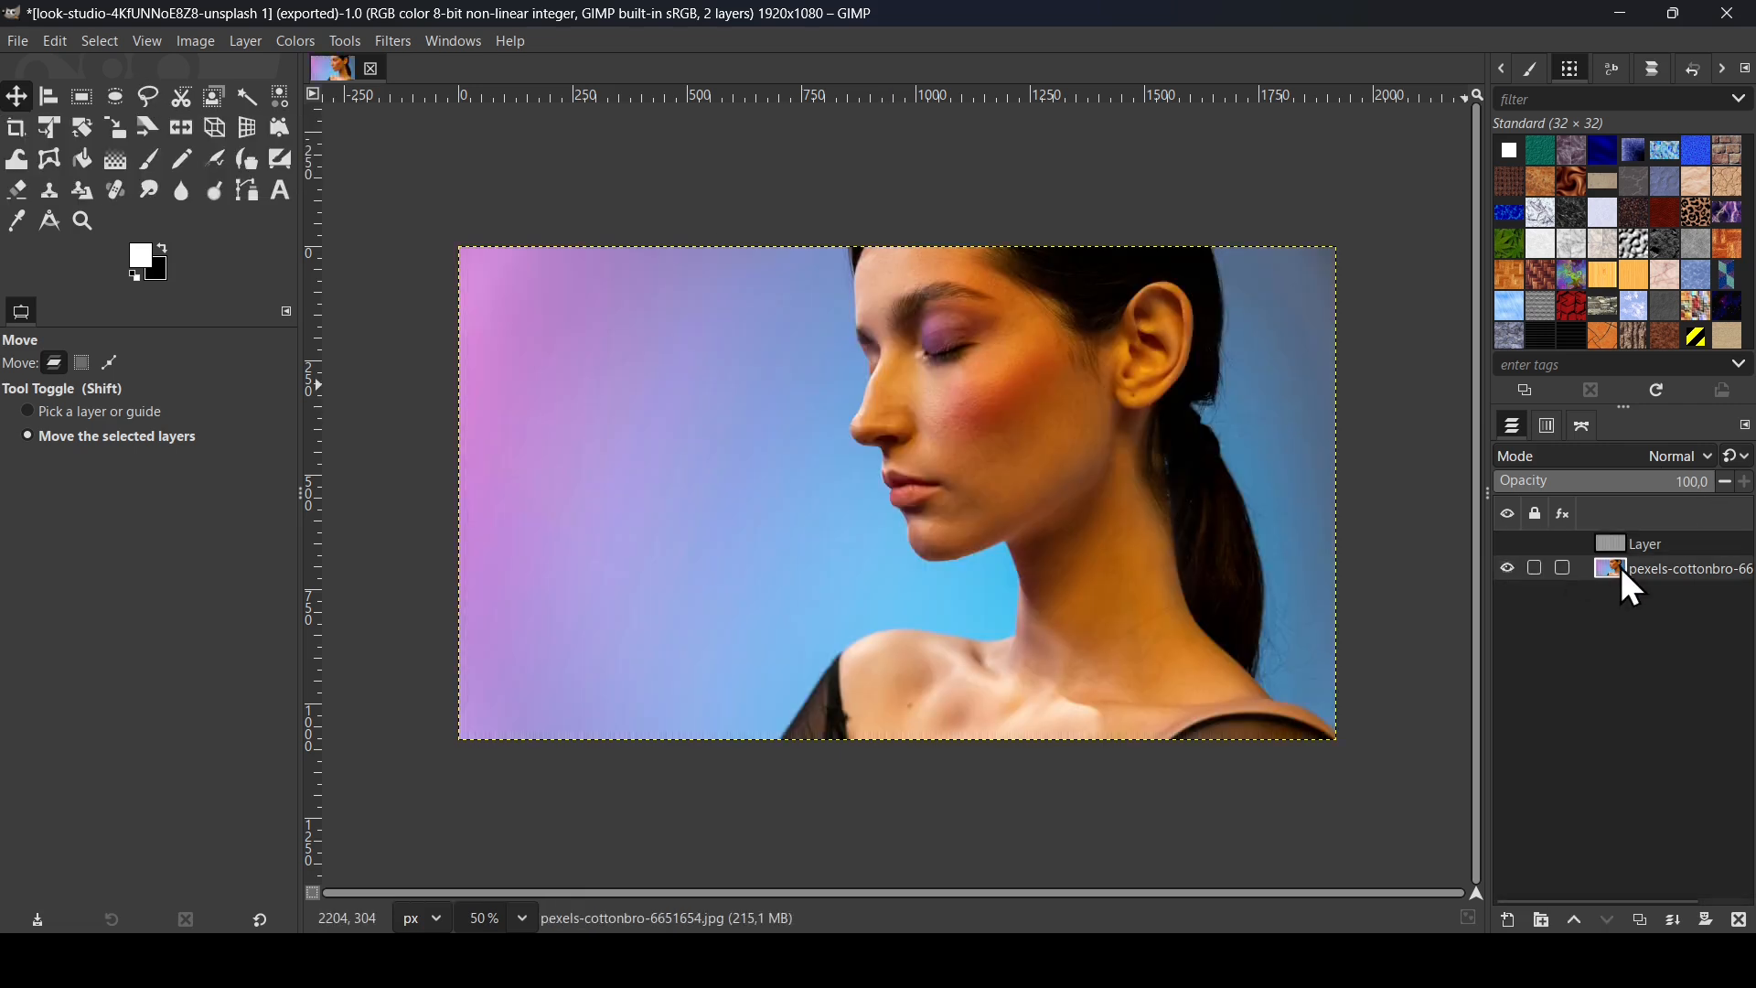
click(1641, 919)
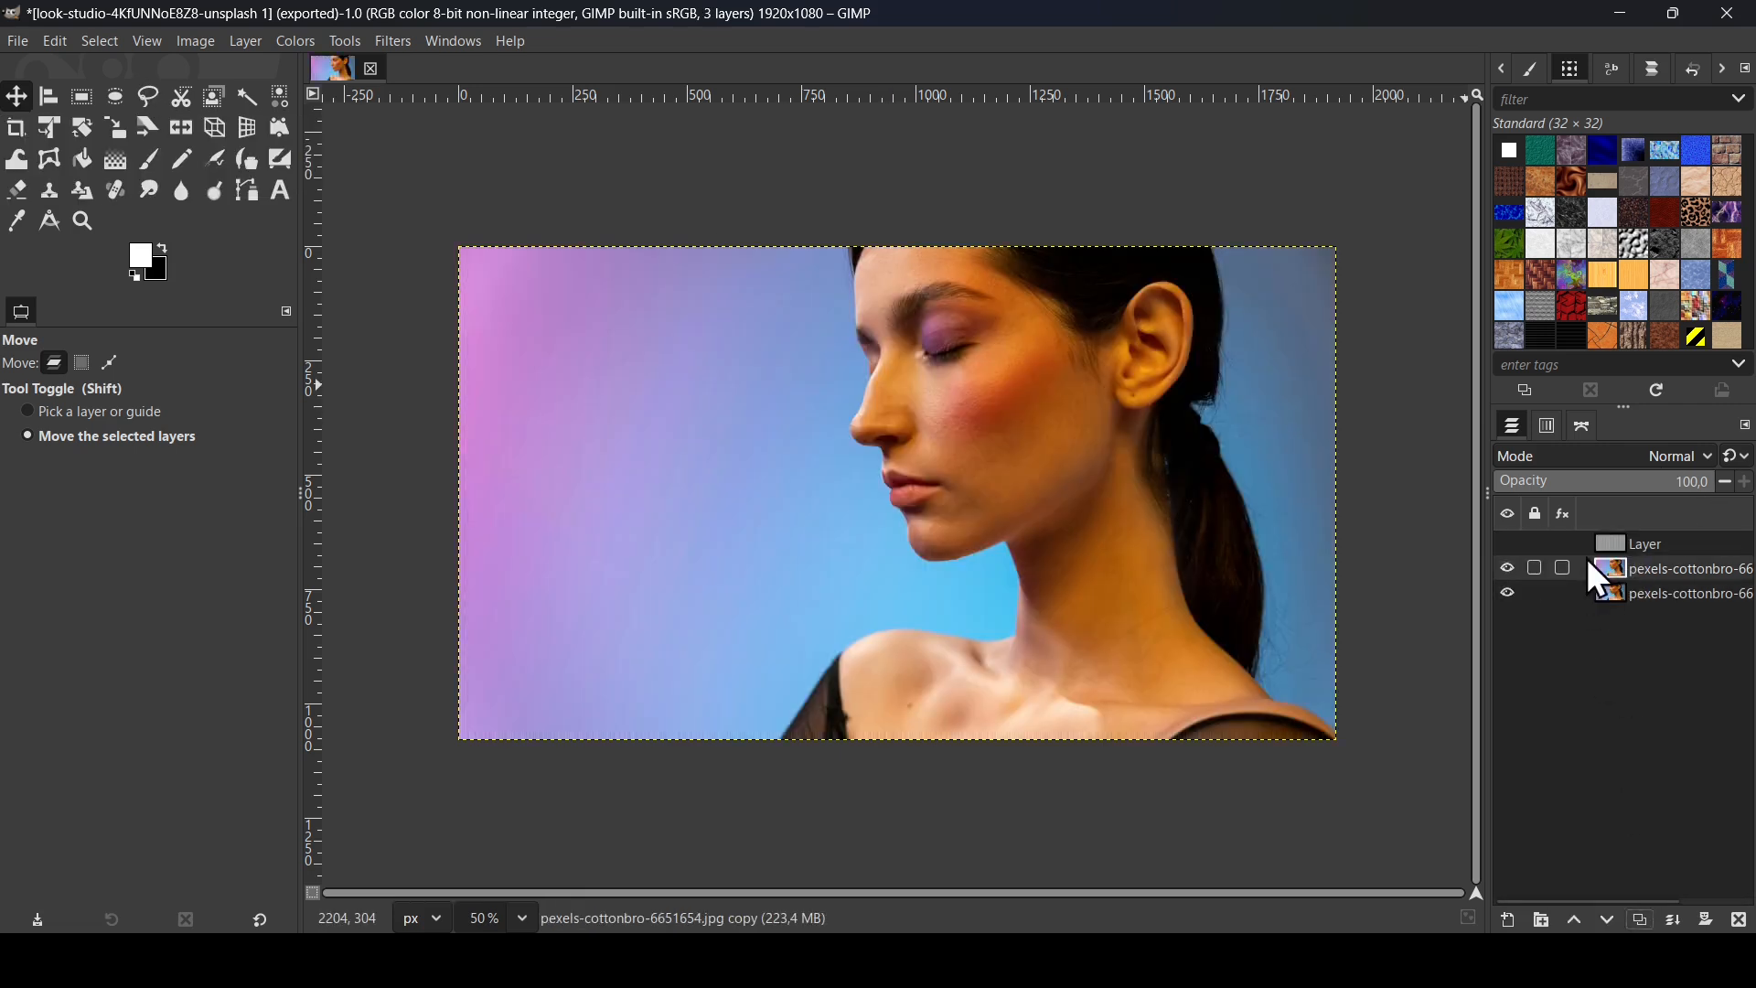
click(1508, 545)
Step: Rename the striped layer GRADIENT7, hide it, and make the photo copy active
double_click(1660, 546)
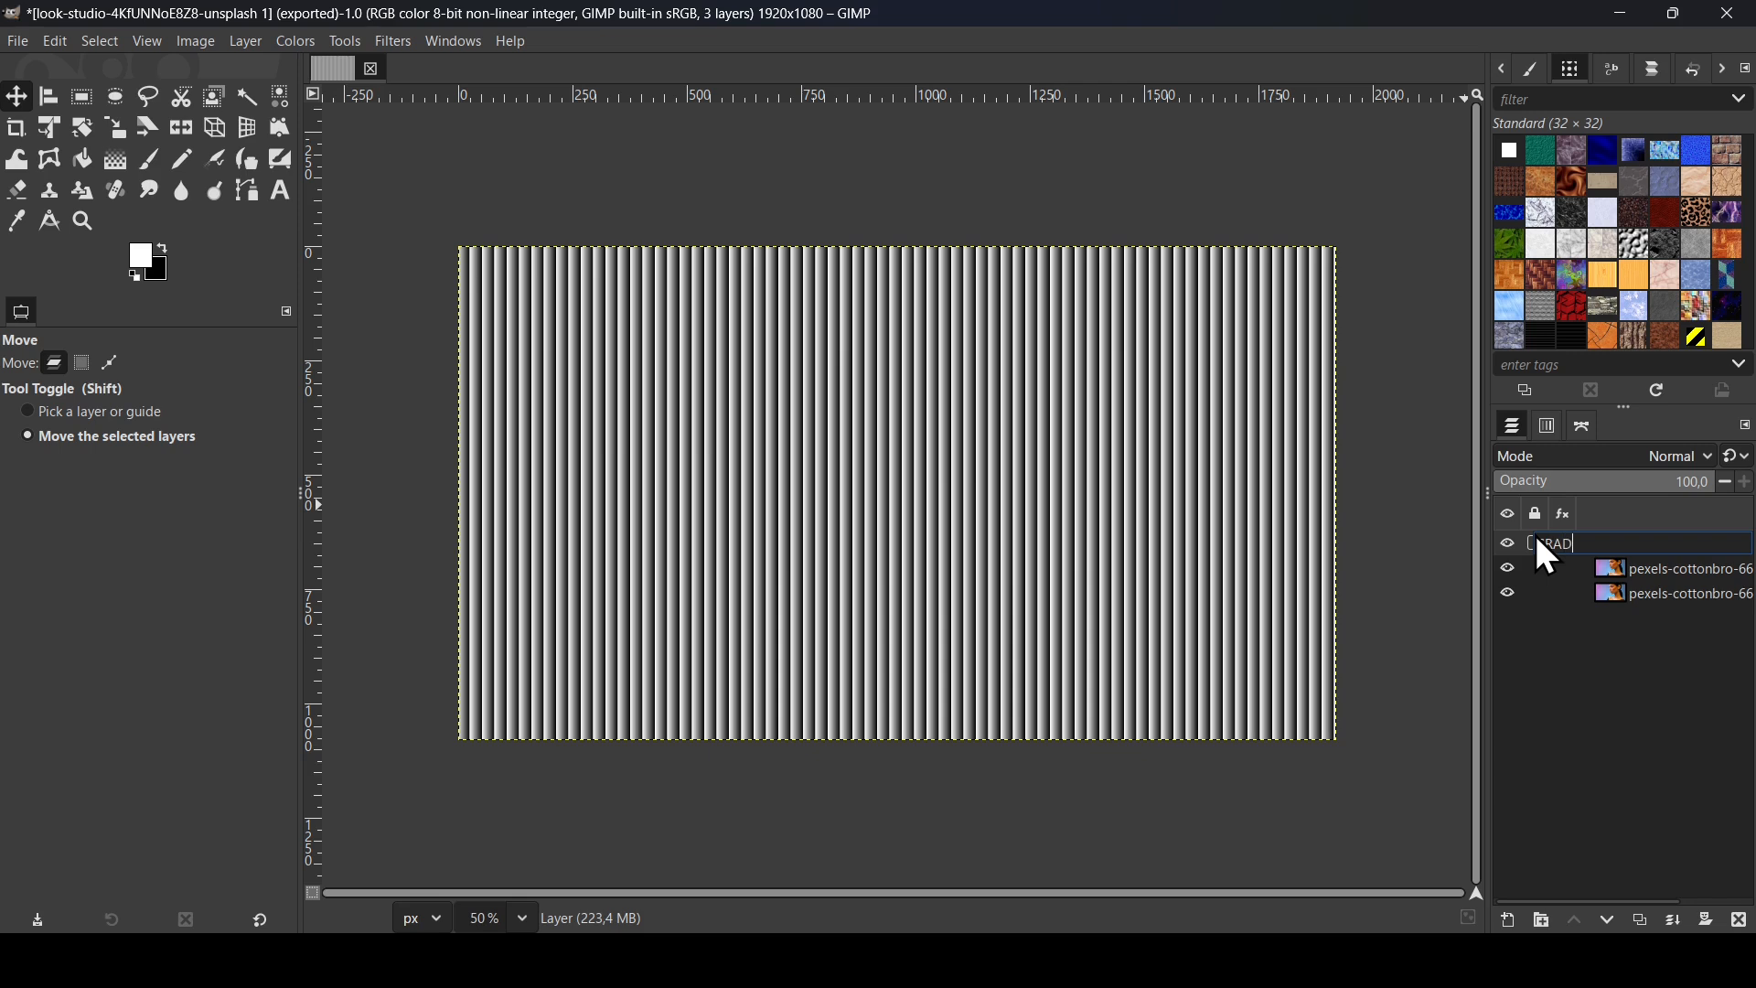
text(GRADIENT7)
key(Return)
click(1508, 546)
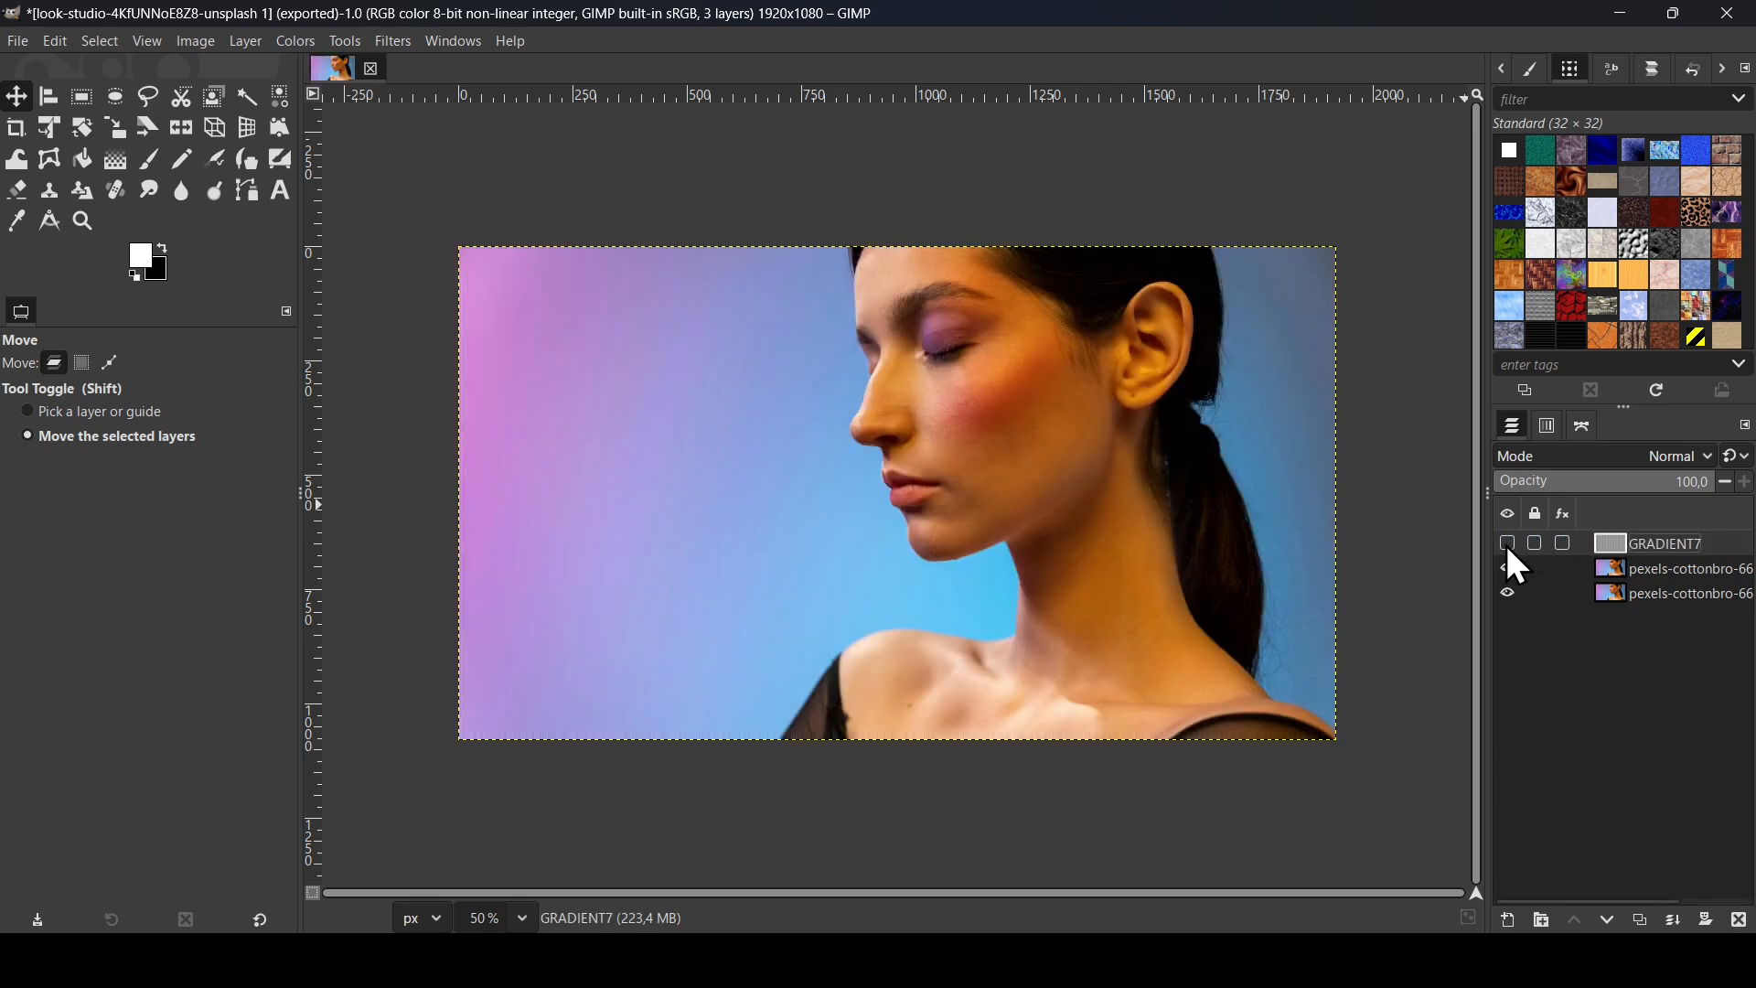
click(1627, 567)
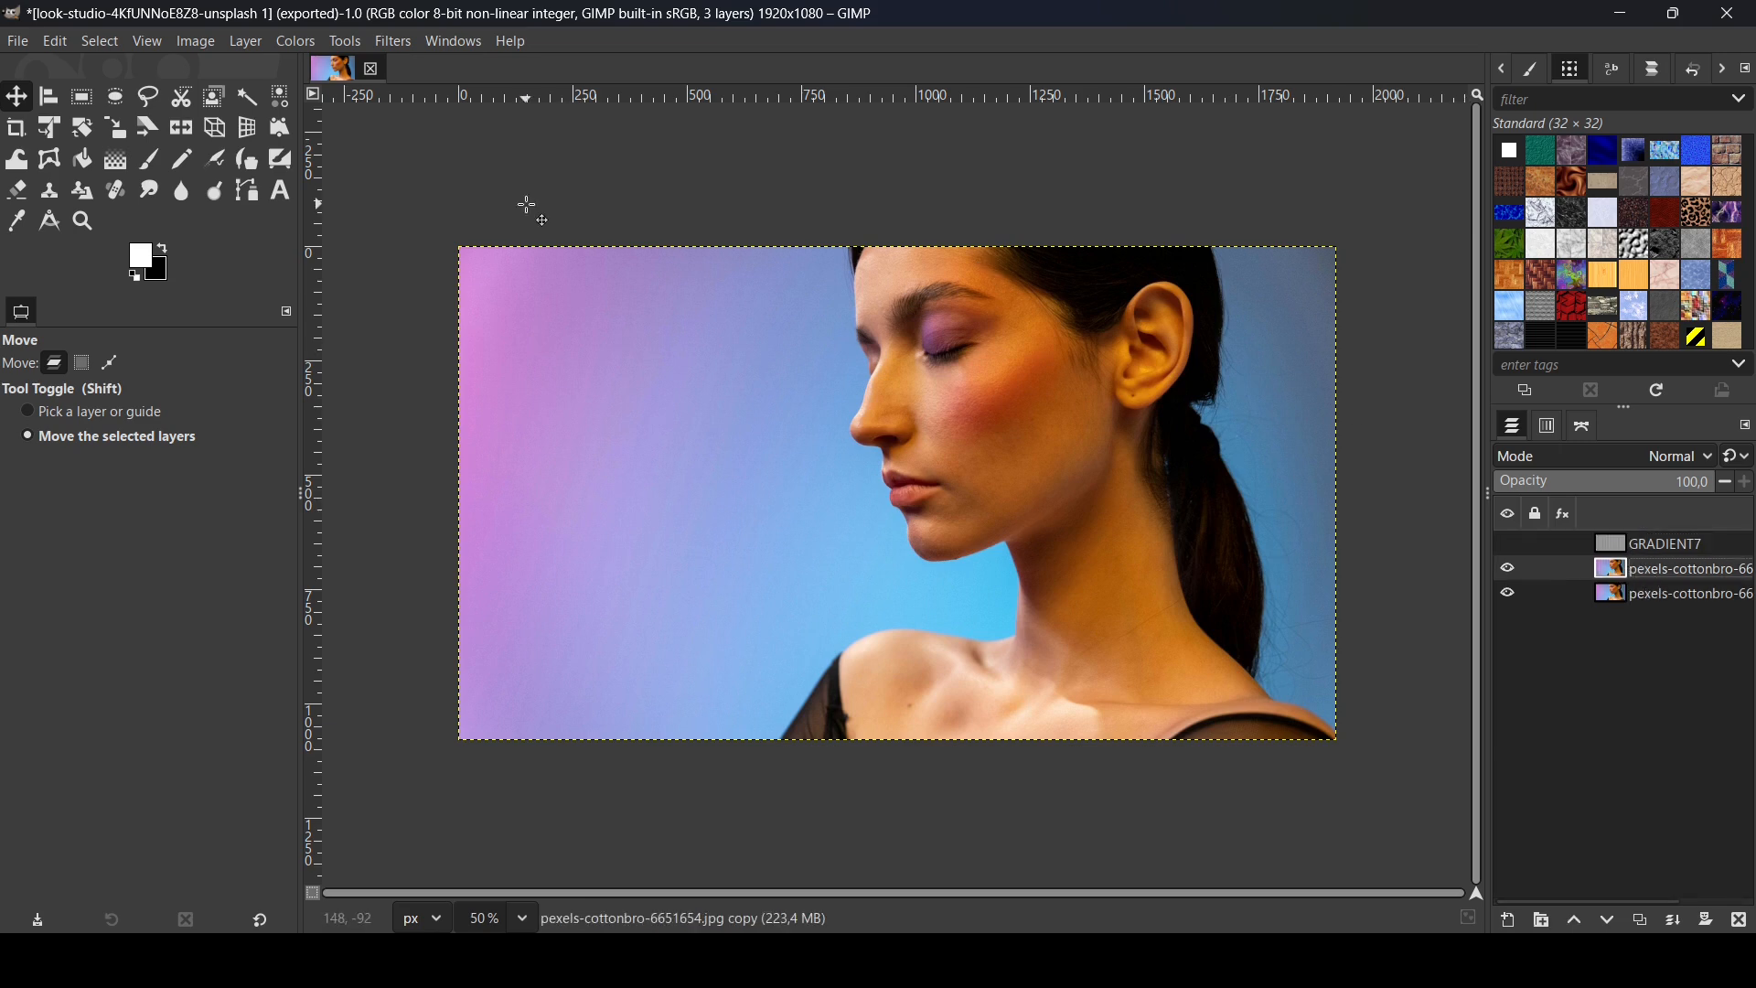
Step: Open the Displace filter and set GRADIENT7 as the horizontal displacement map
click(395, 42)
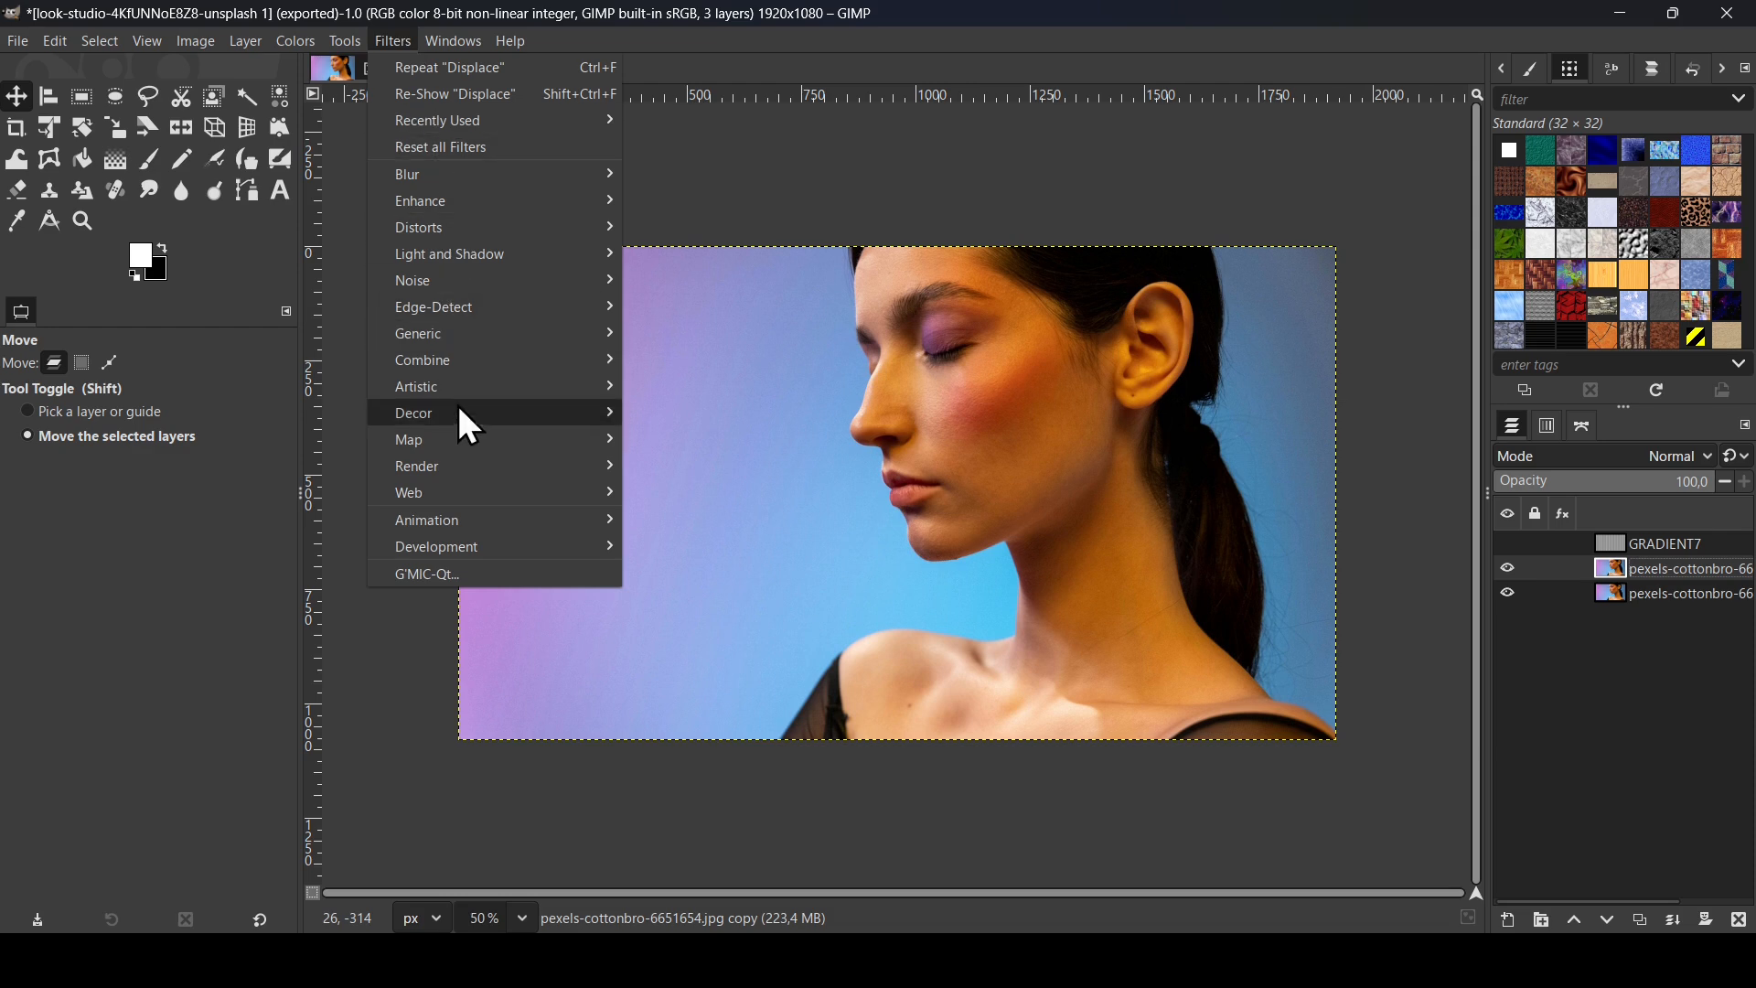
mouse_move(459, 443)
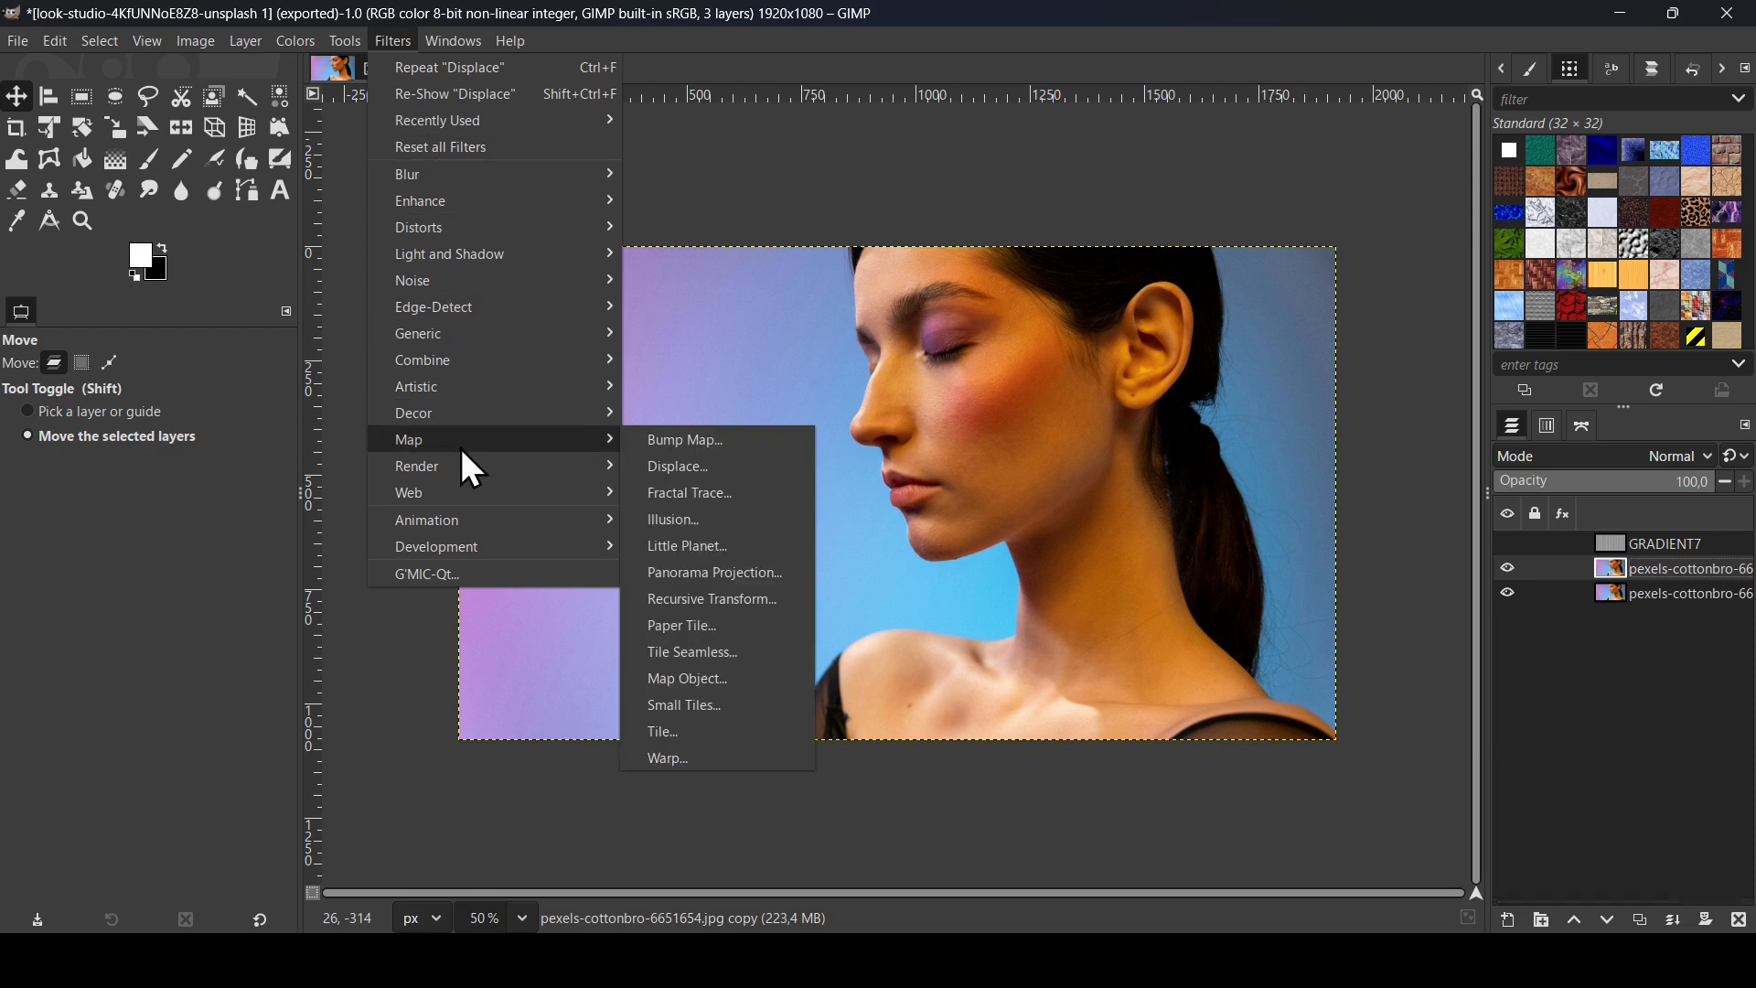
click(687, 471)
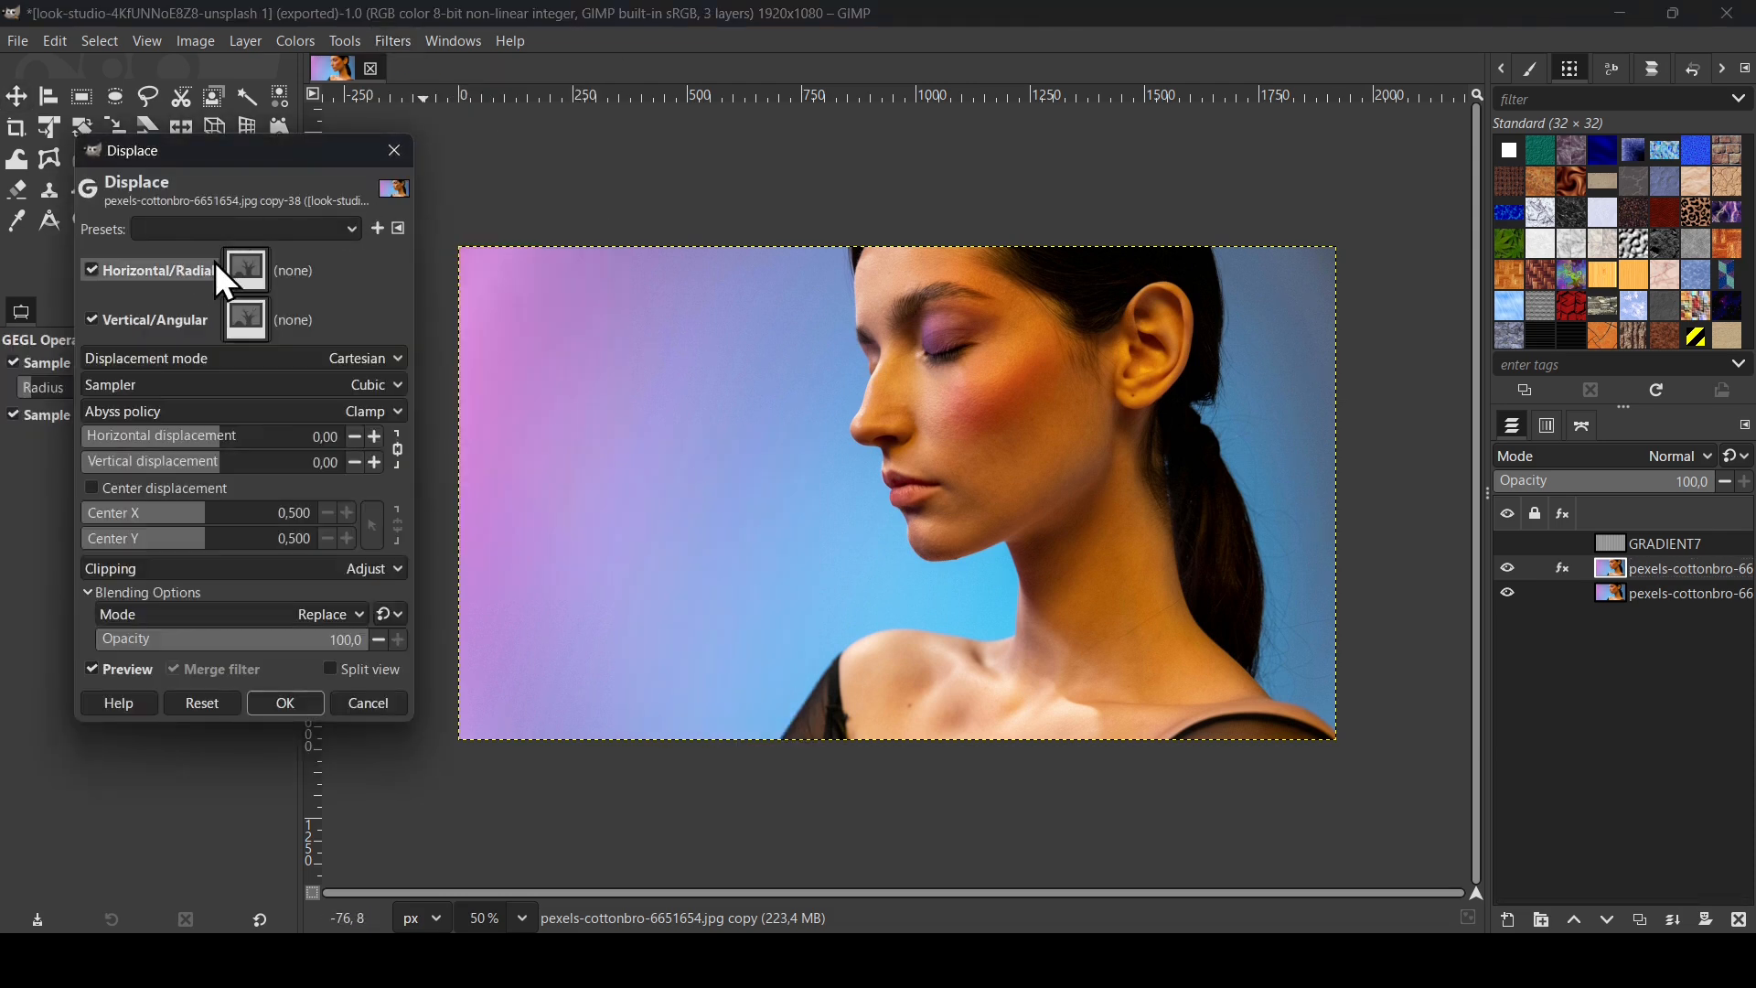
click(257, 272)
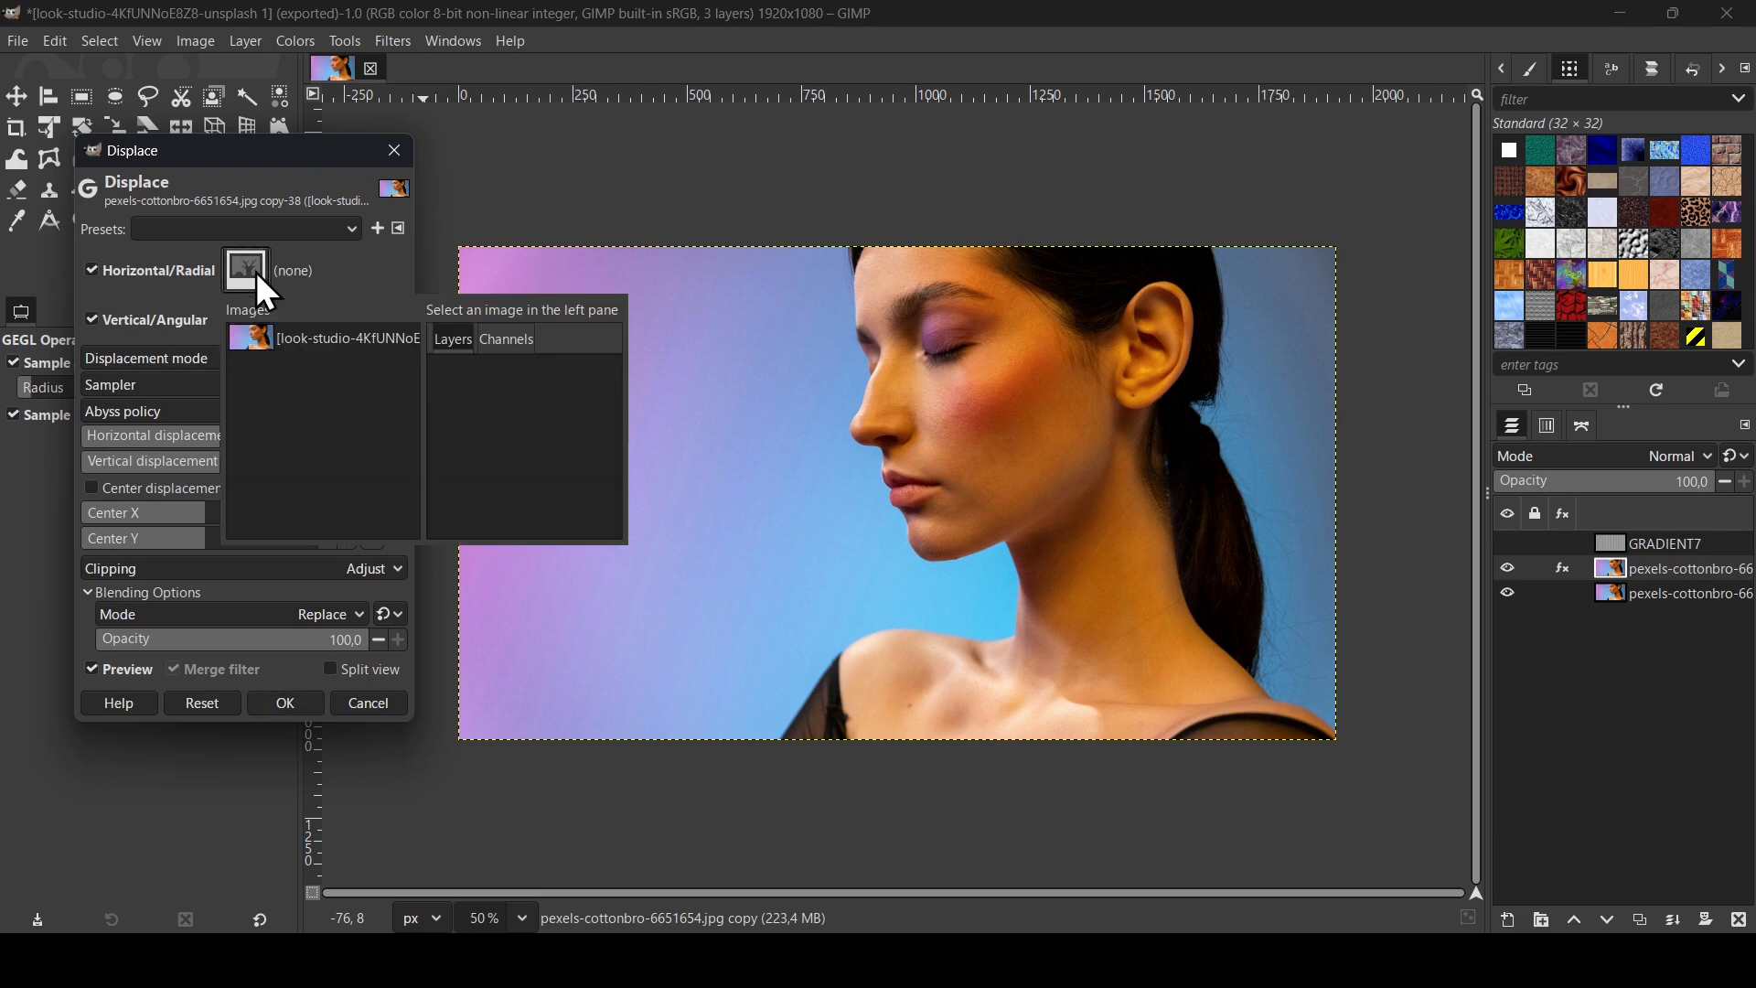
click(331, 341)
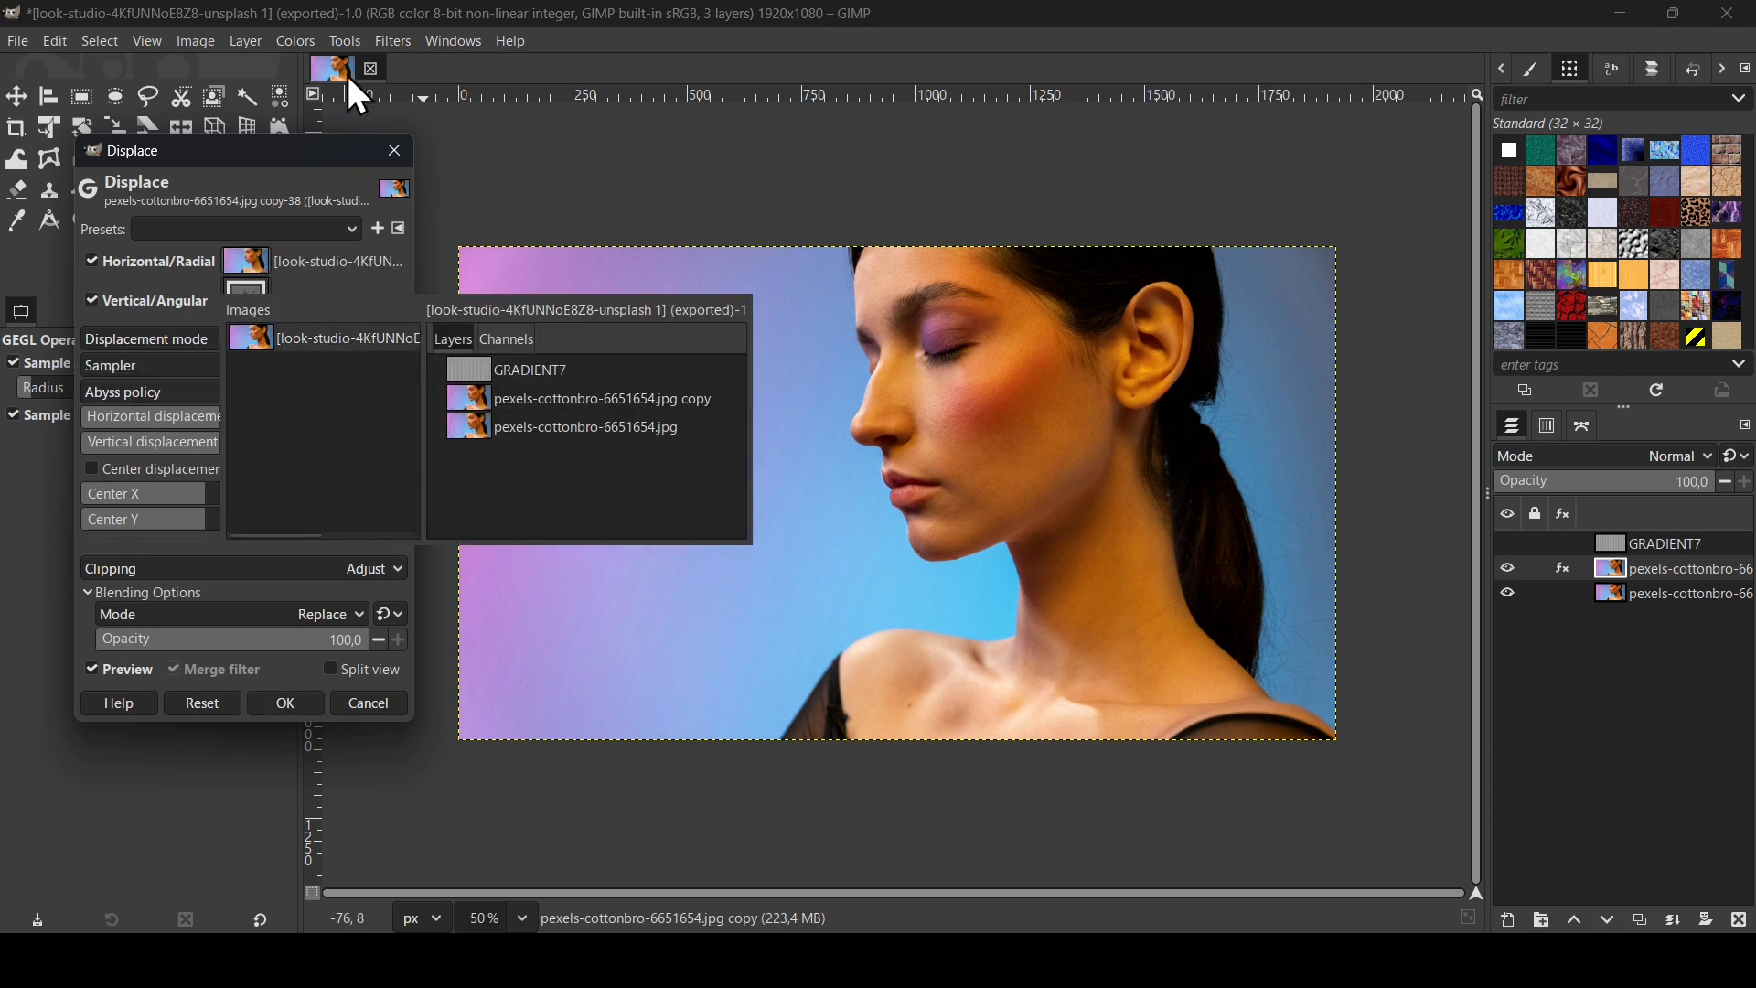
click(529, 369)
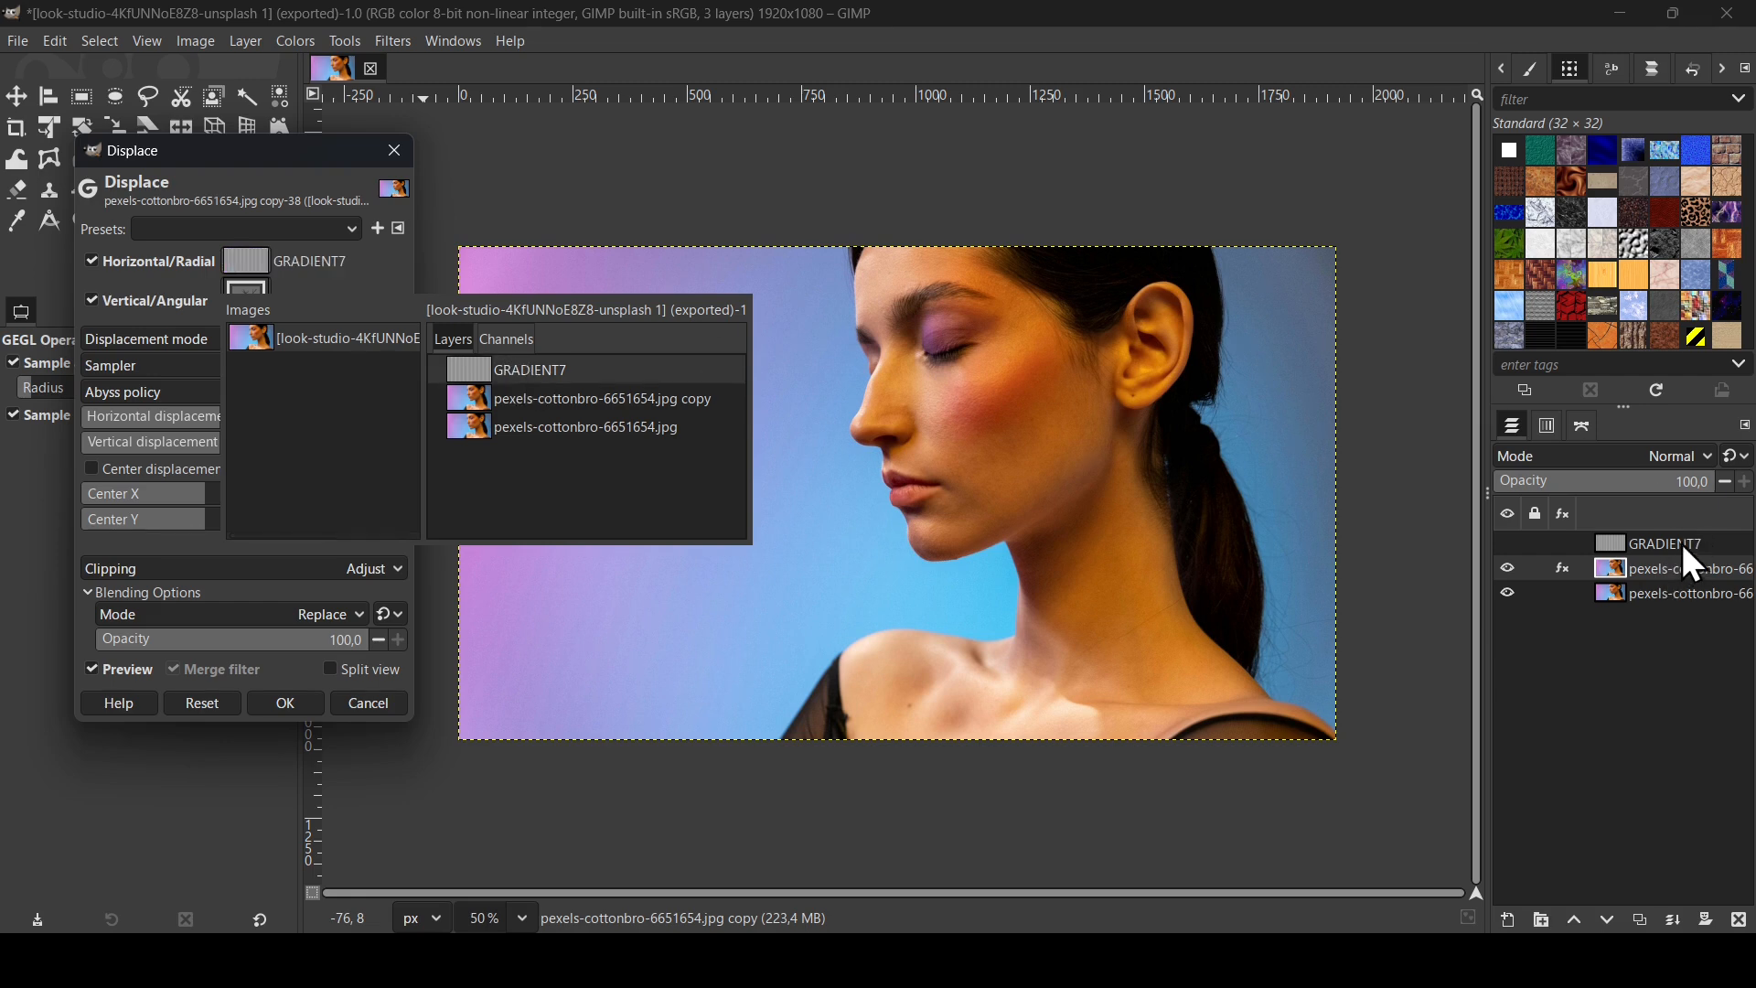
click(611, 371)
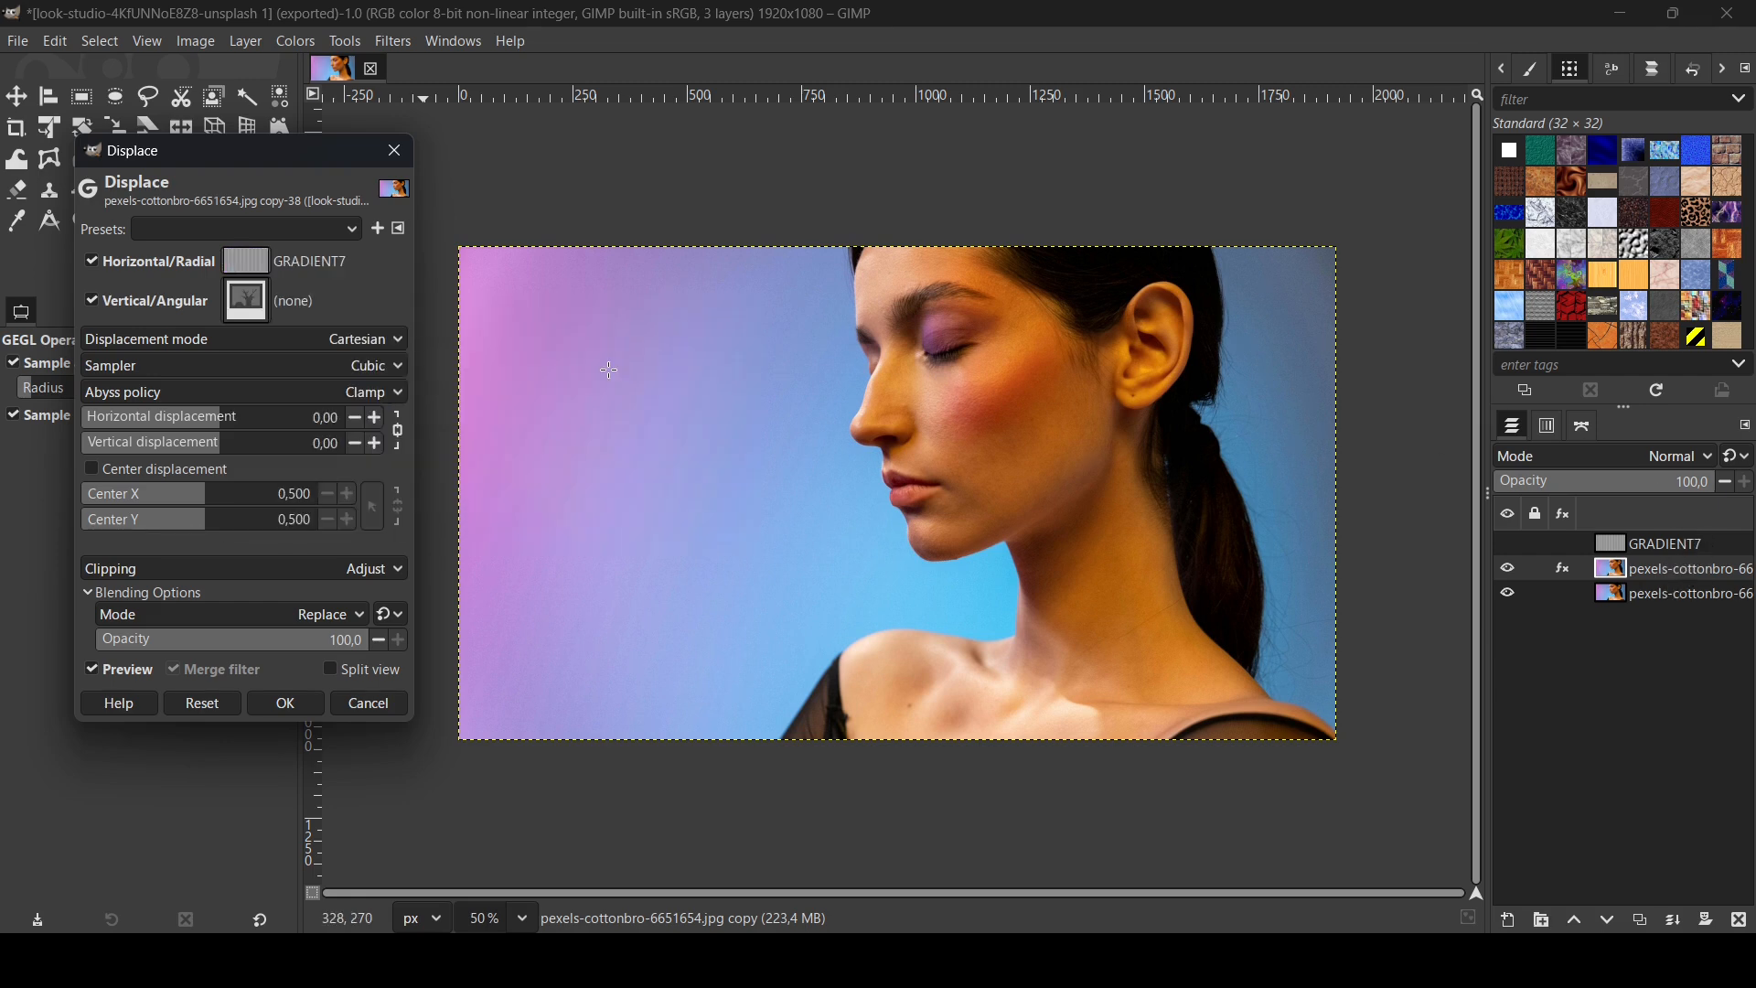
Step: Set GRADIENT7 as the vertical displacement map too
click(264, 296)
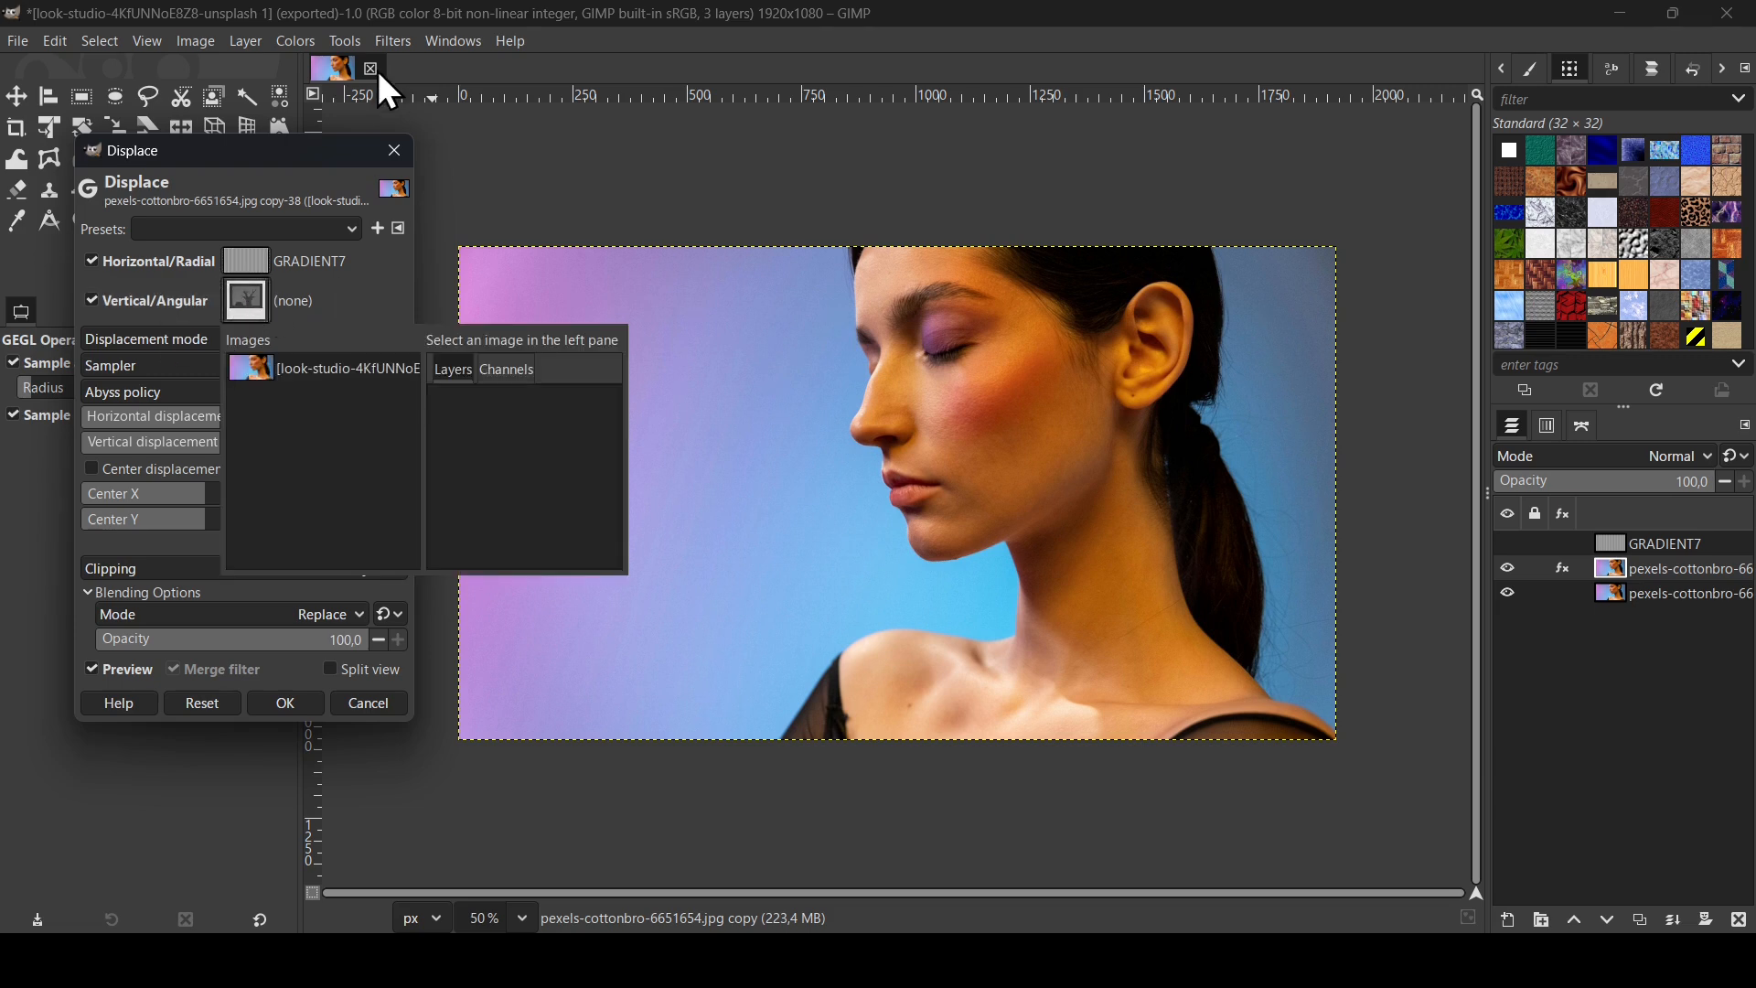
click(341, 377)
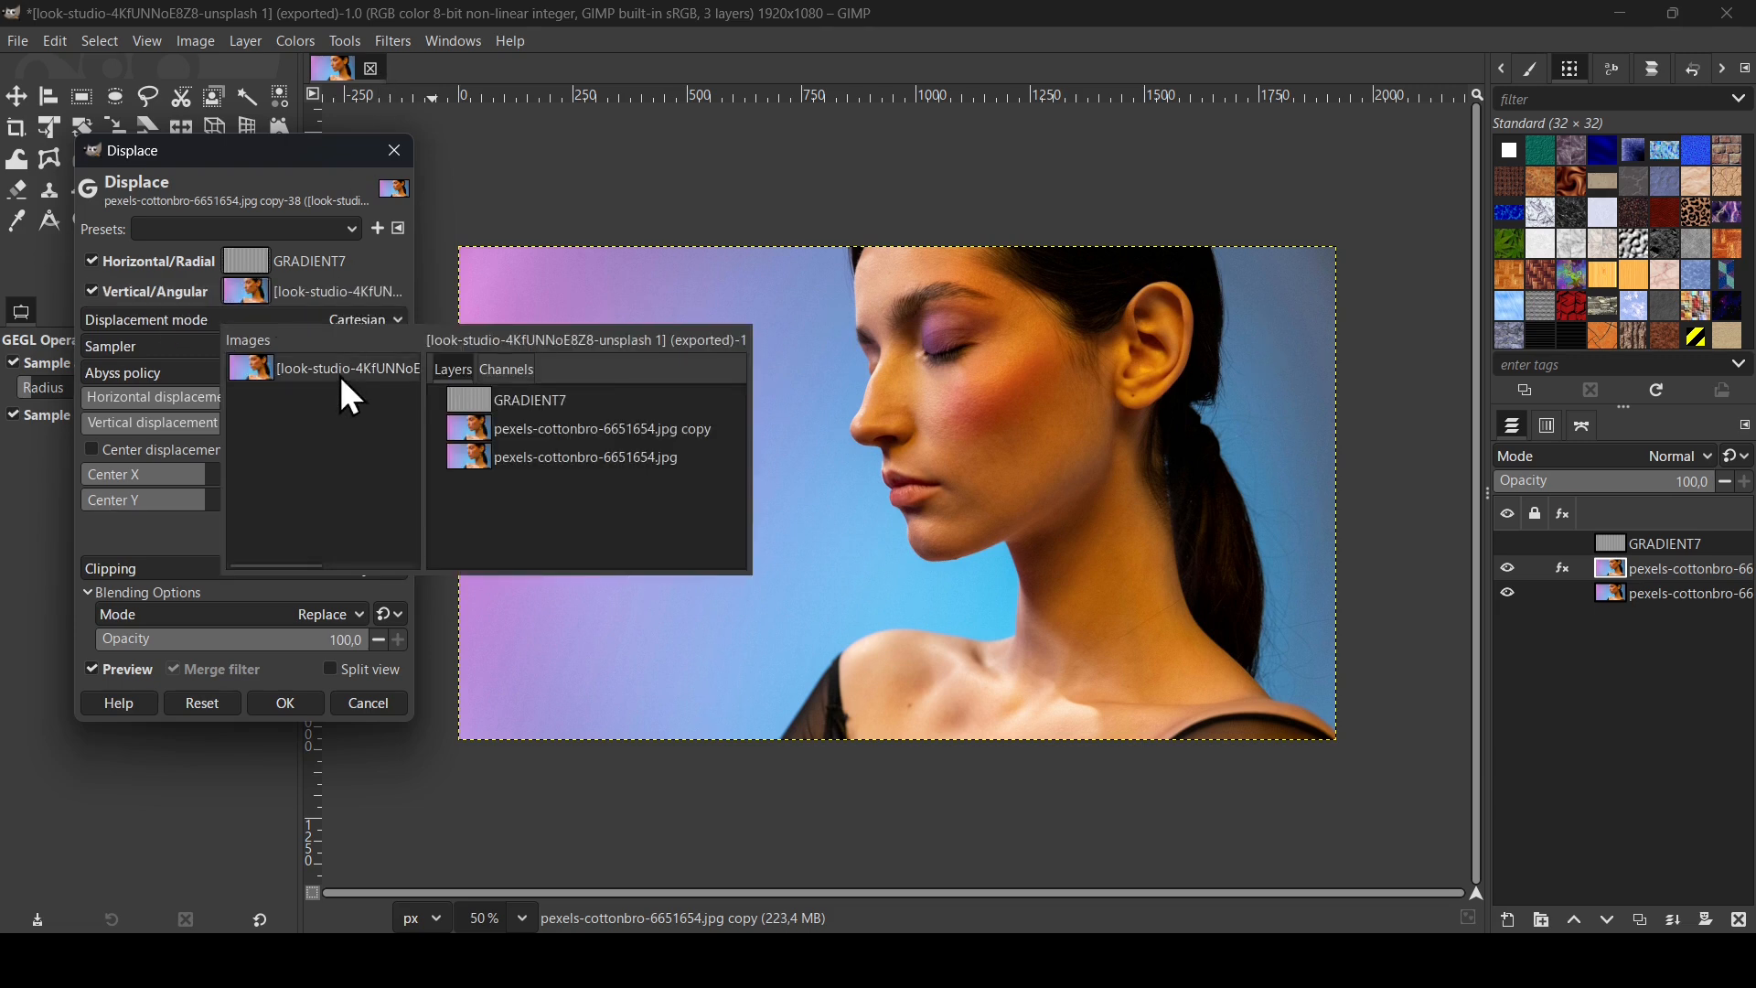
click(536, 400)
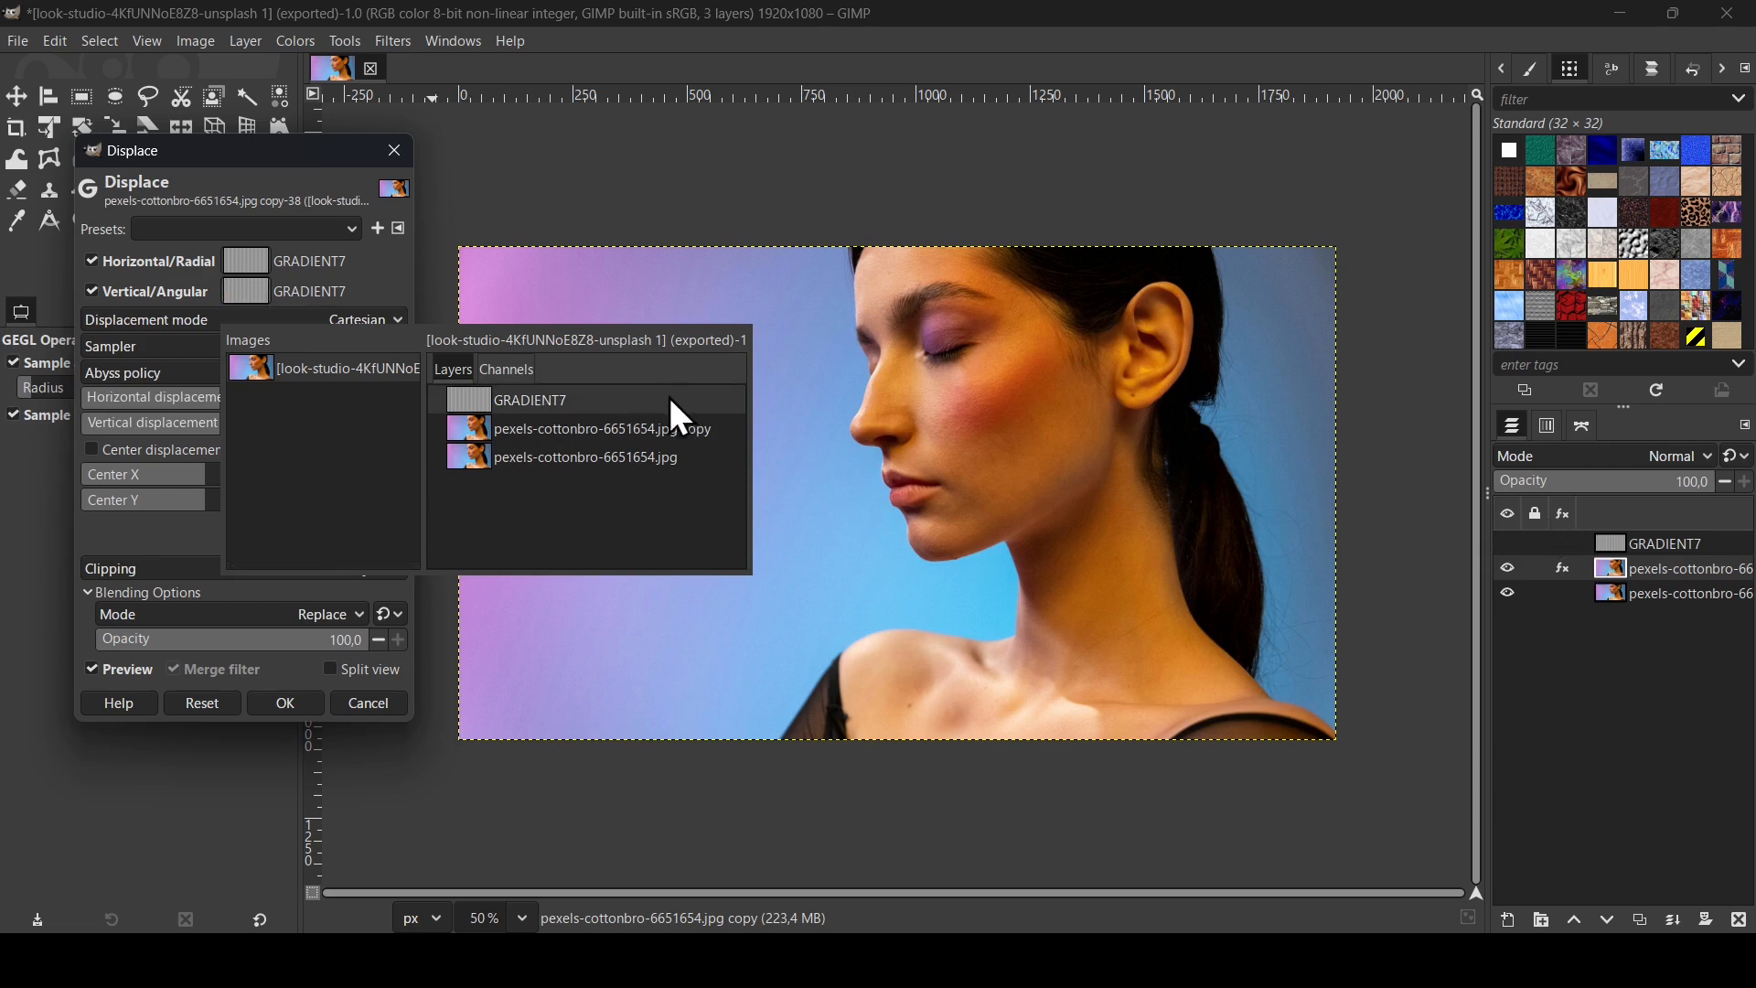
double_click(623, 398)
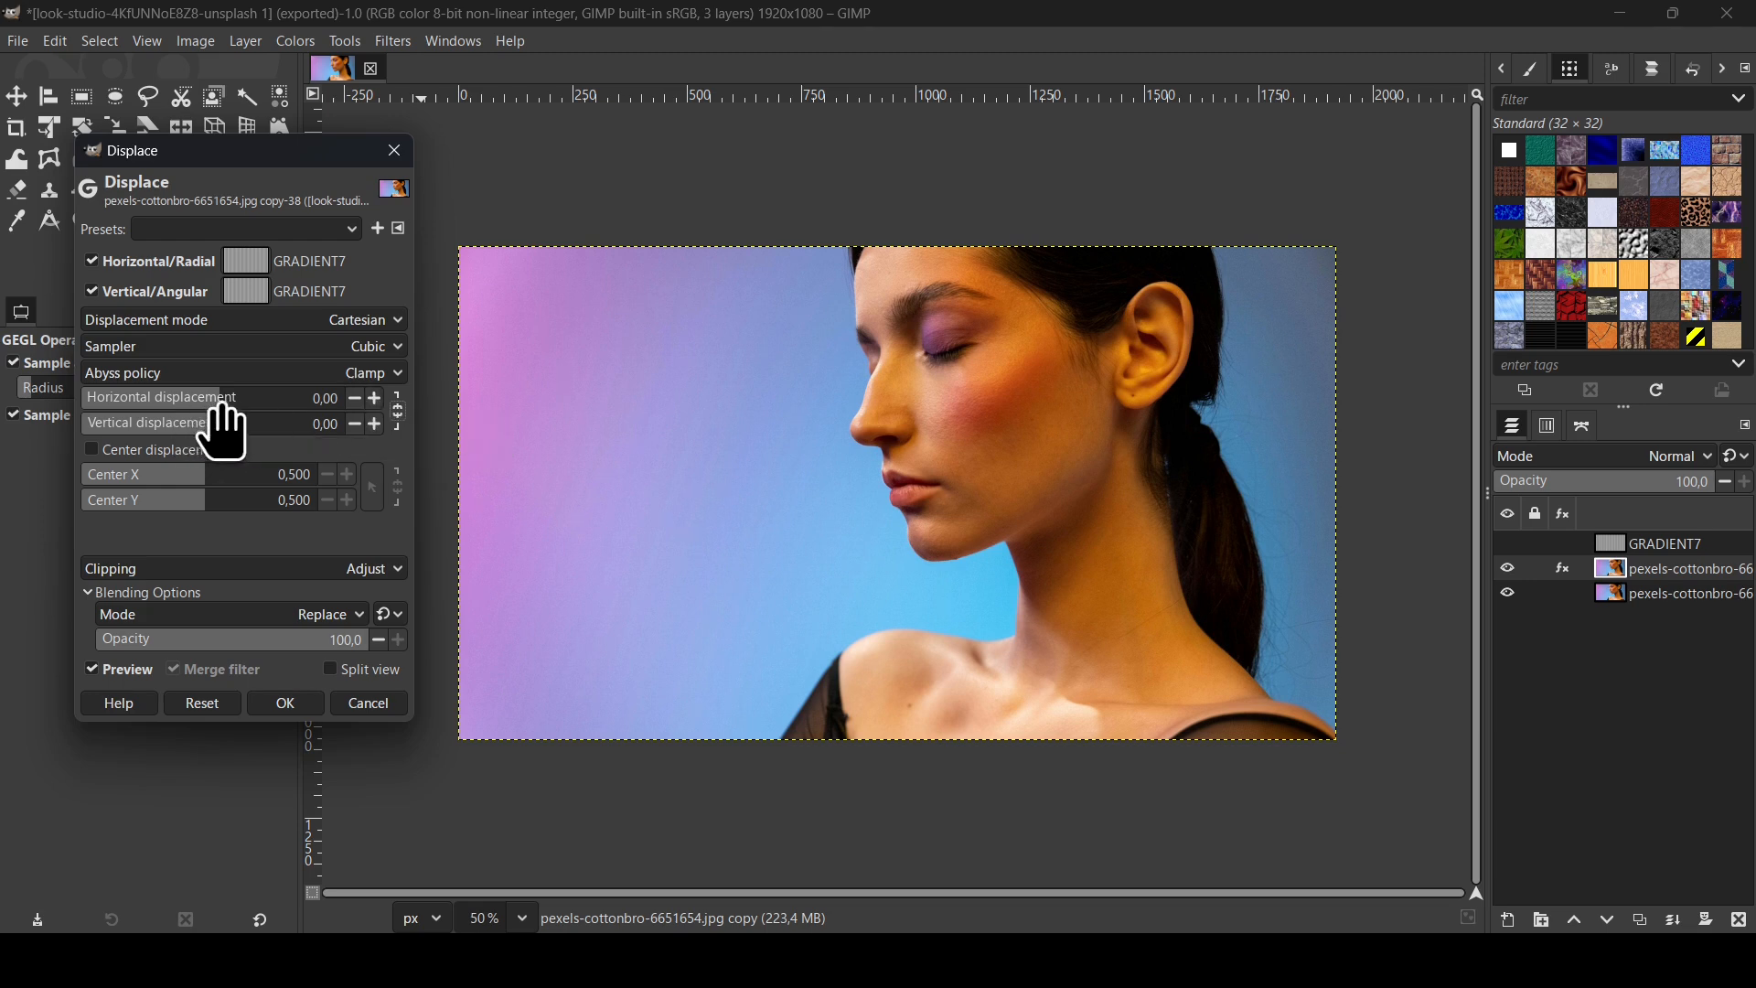
Step: Set the horizontal displacement to 54.82, leaving vertical displacement at 0.00
drag(227, 416, 255, 421)
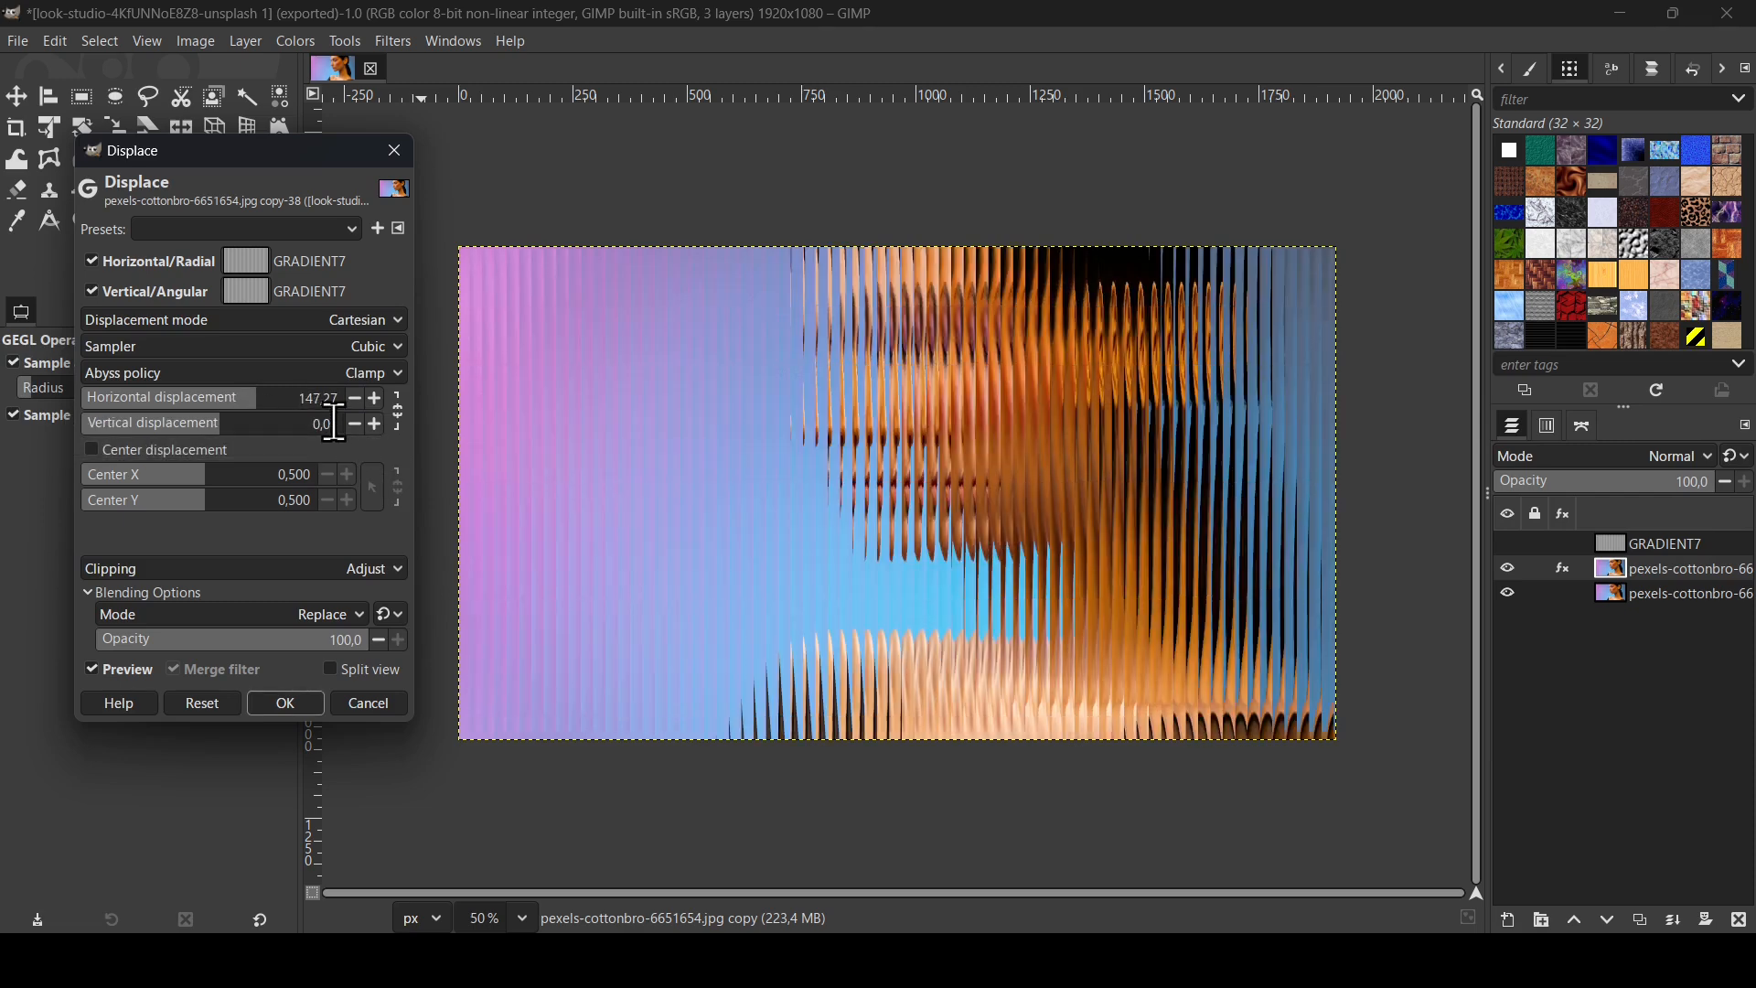
drag(251, 403, 227, 407)
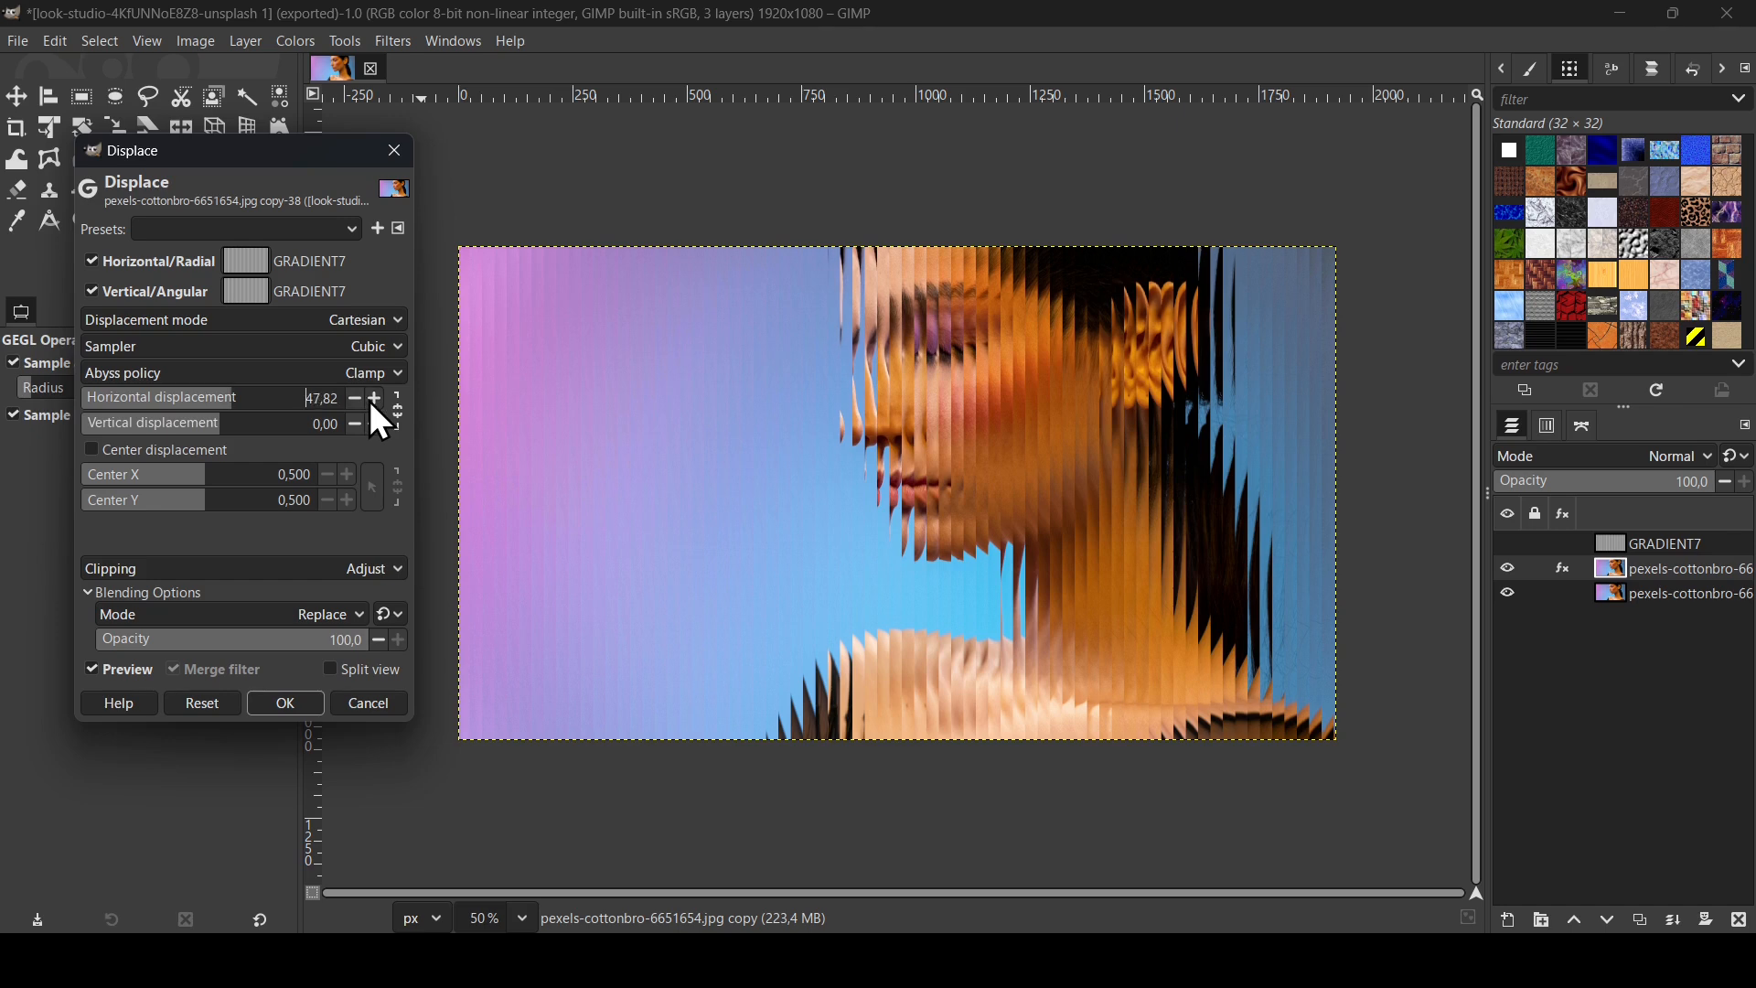
click(374, 399)
click(374, 398)
click(374, 399)
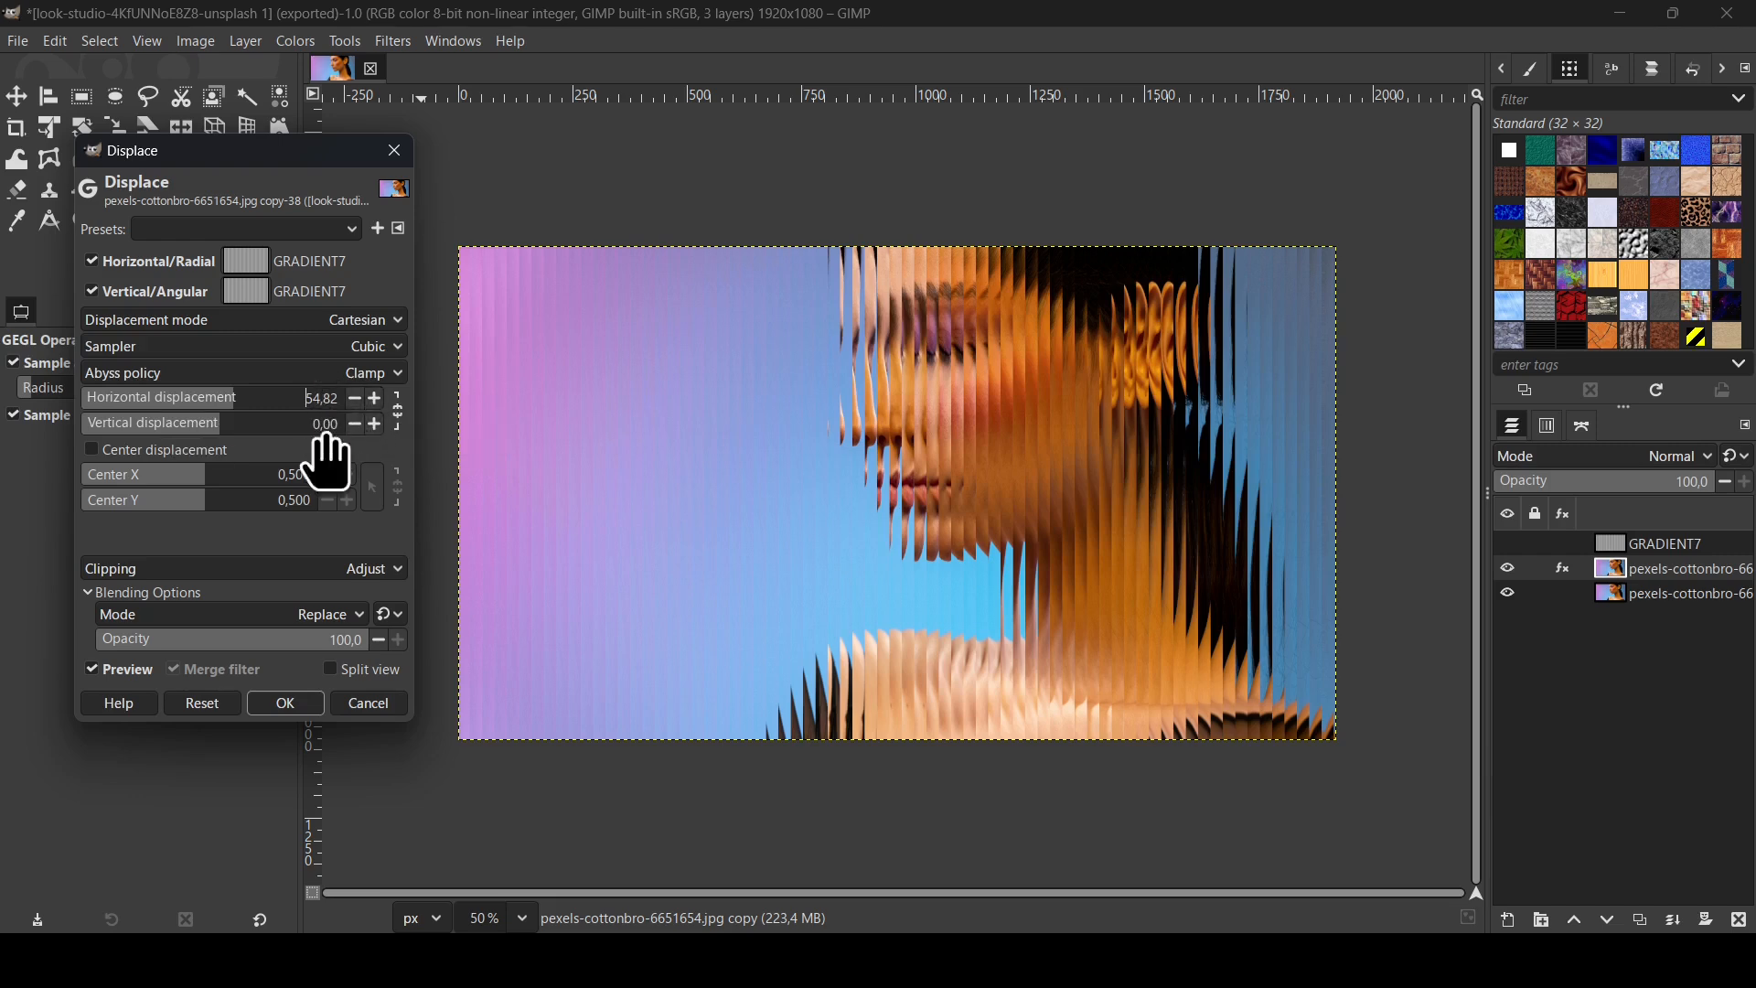
Step: Apply the displacement, compare against the original photo, then choose Rectangle Select with rounded corners
click(288, 703)
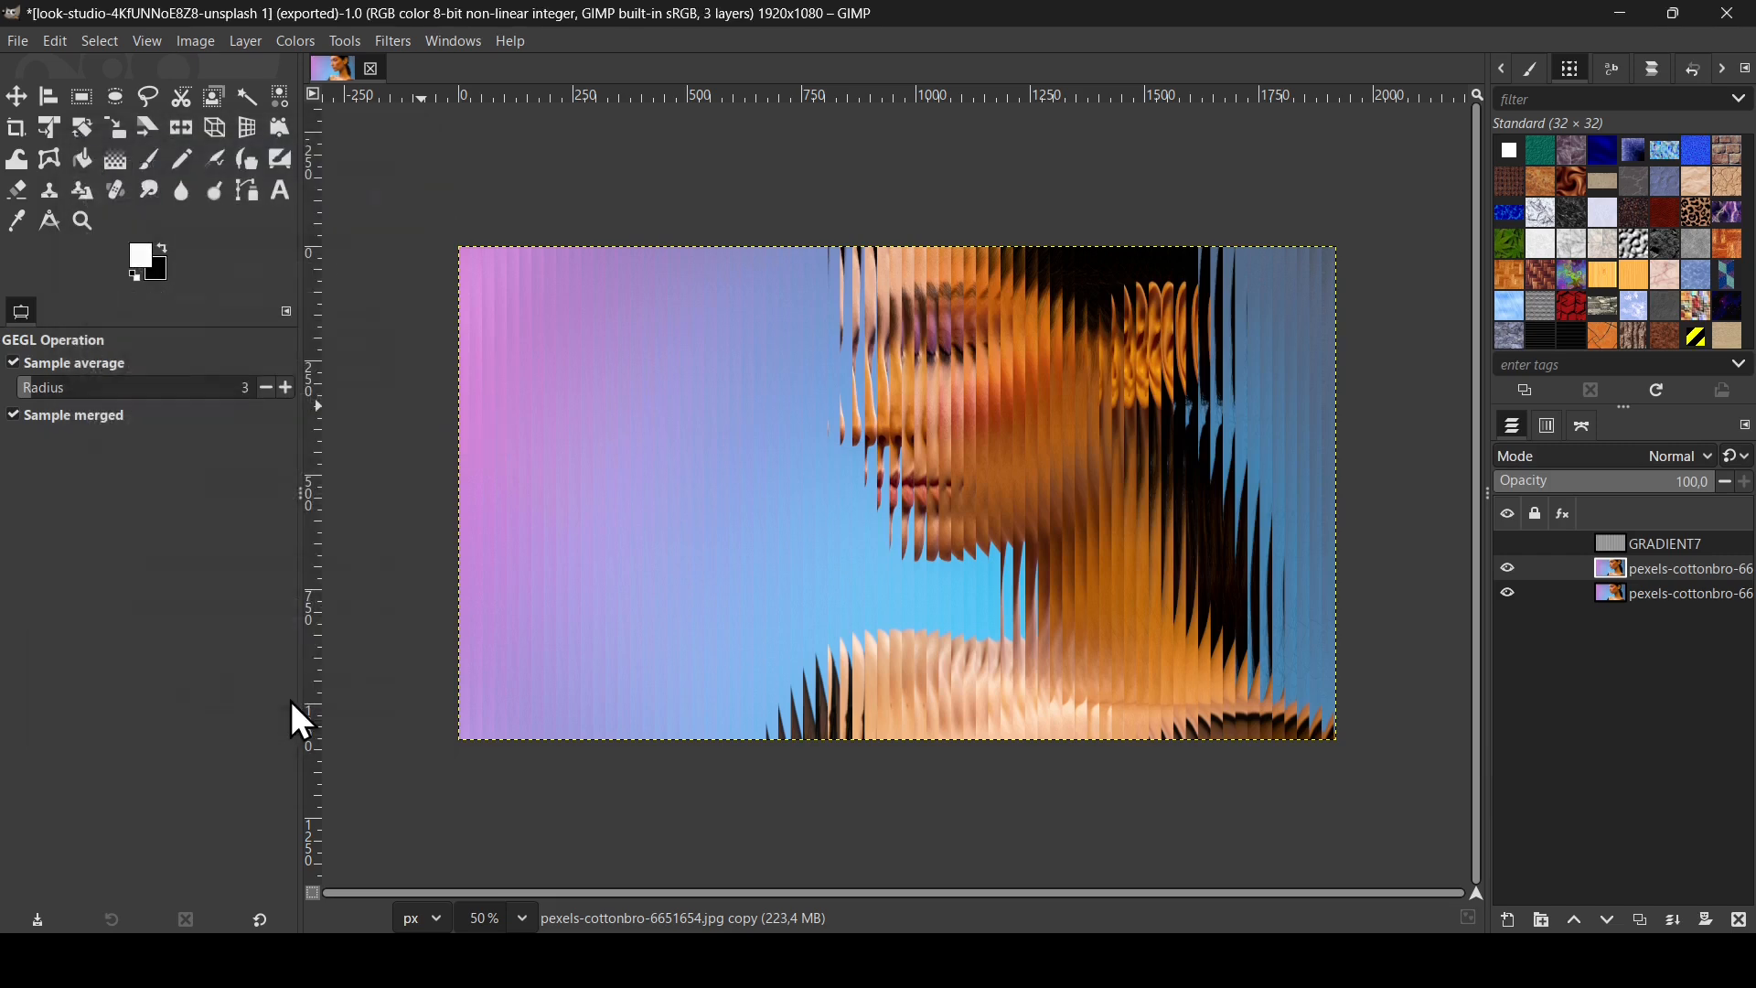
click(1507, 568)
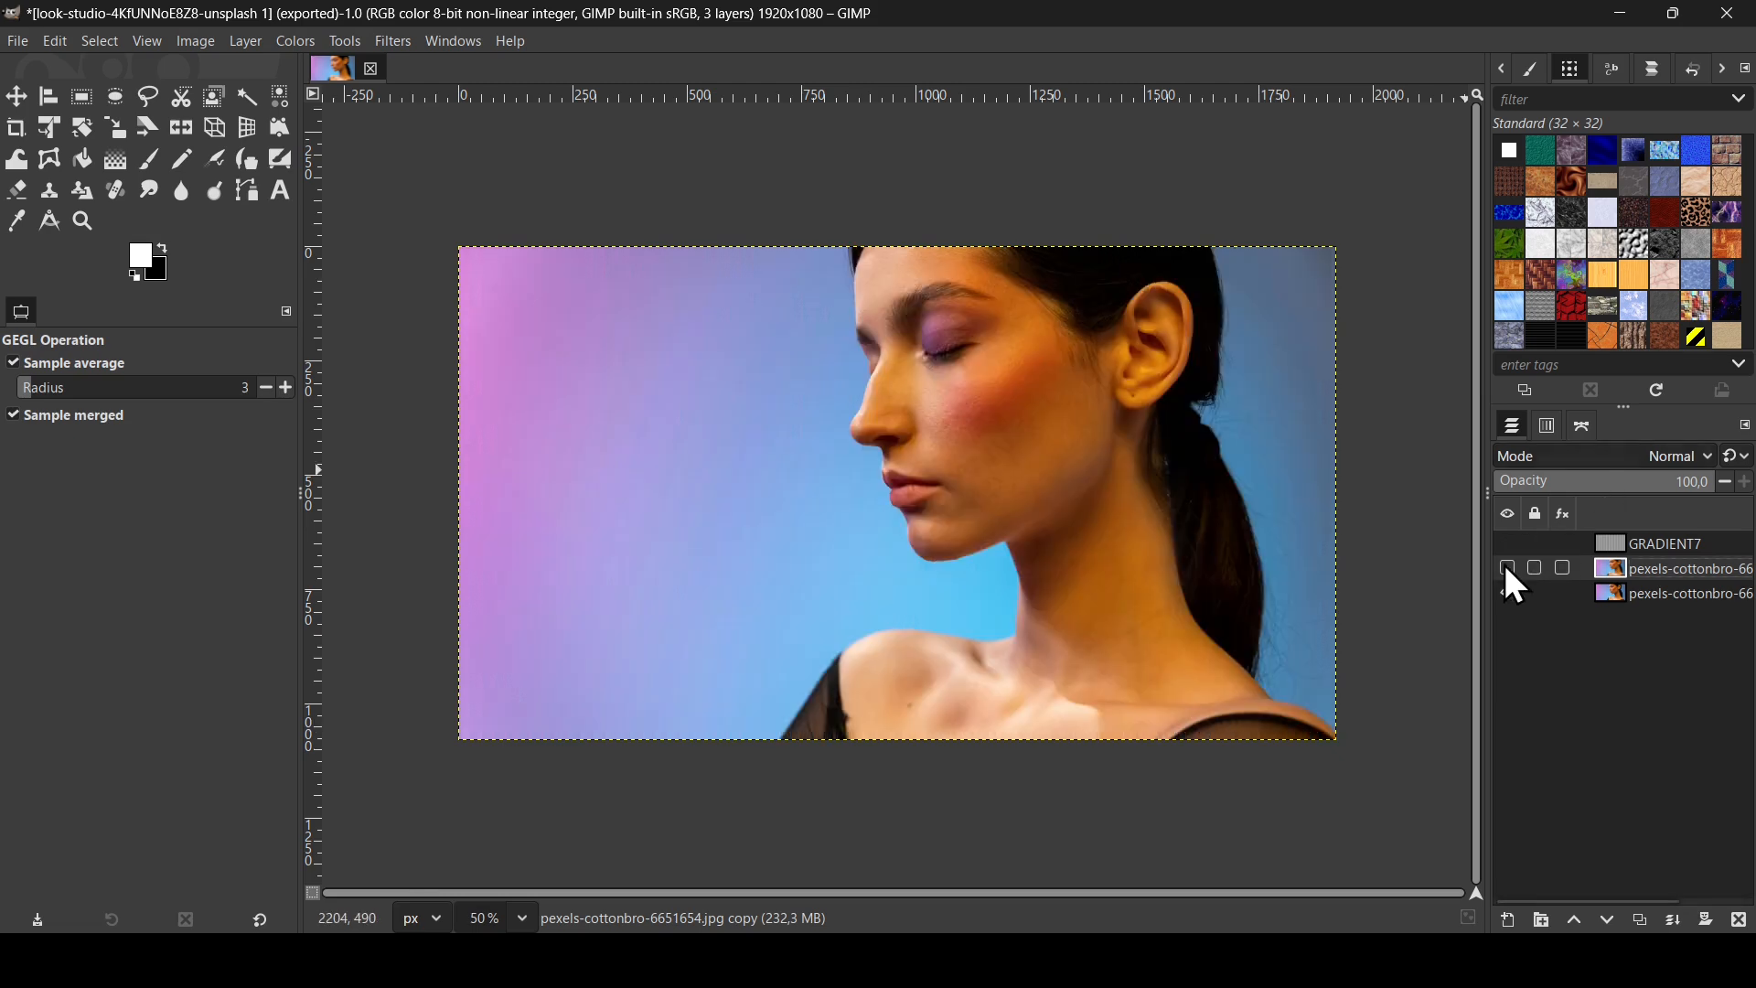
click(1624, 598)
click(1615, 568)
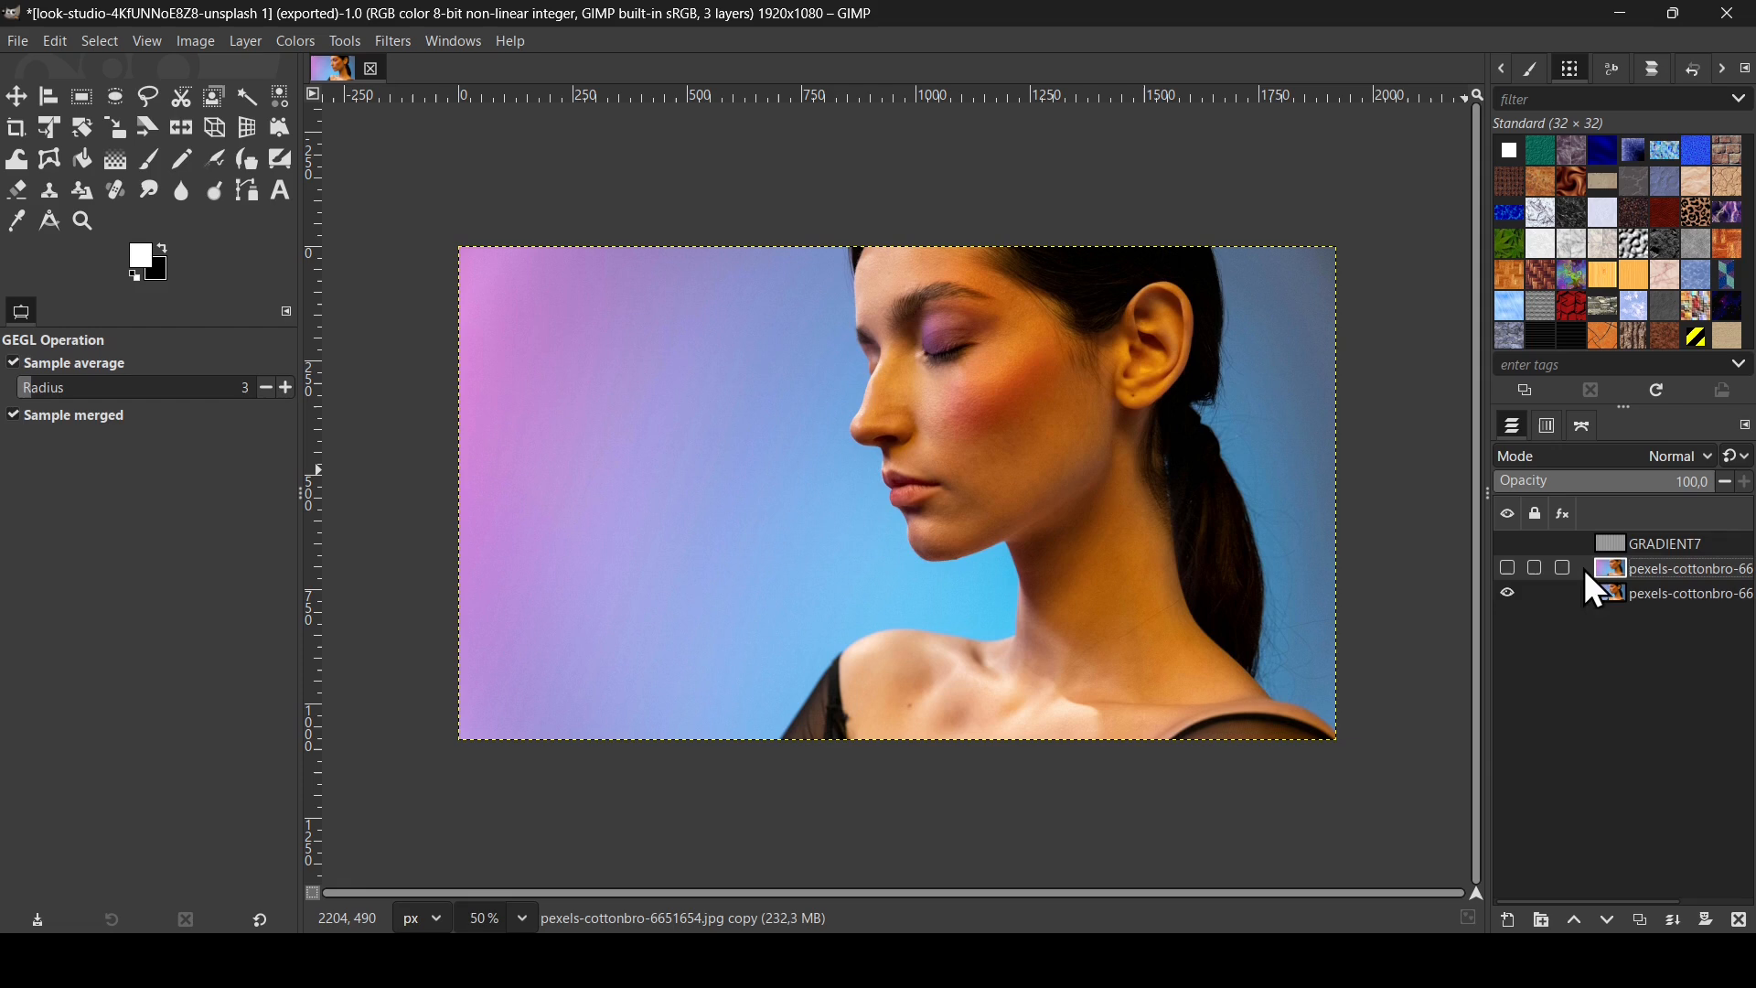
click(1504, 568)
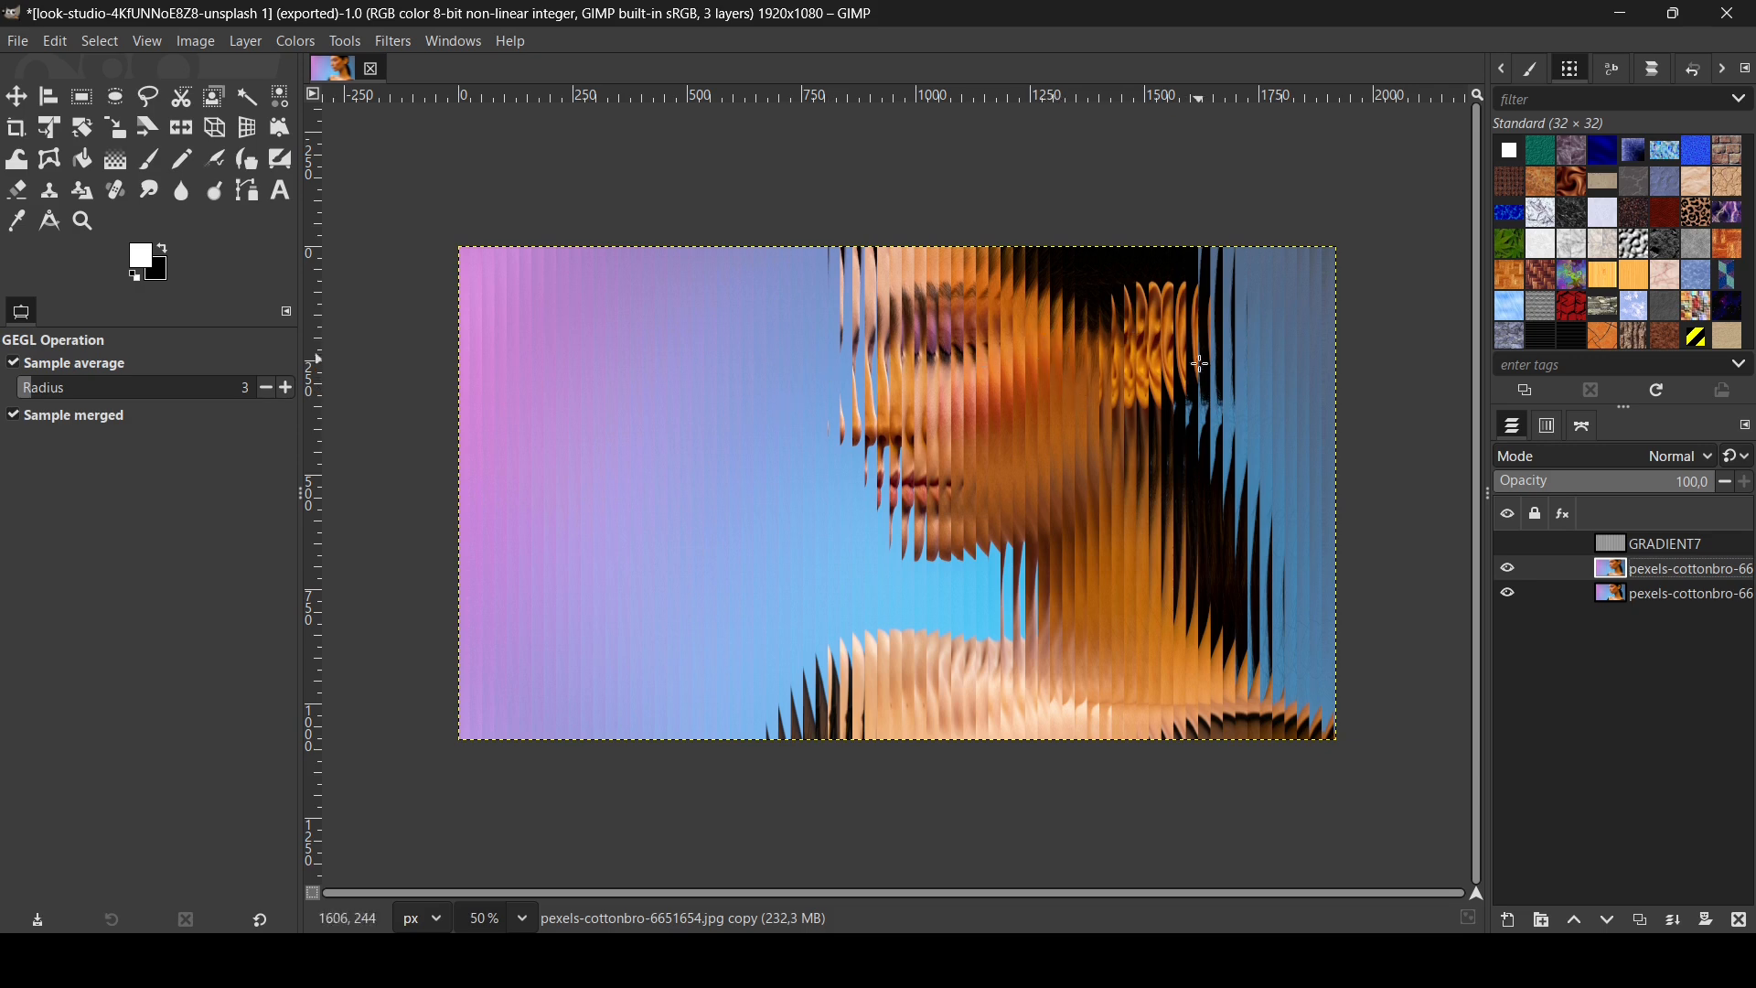
click(86, 99)
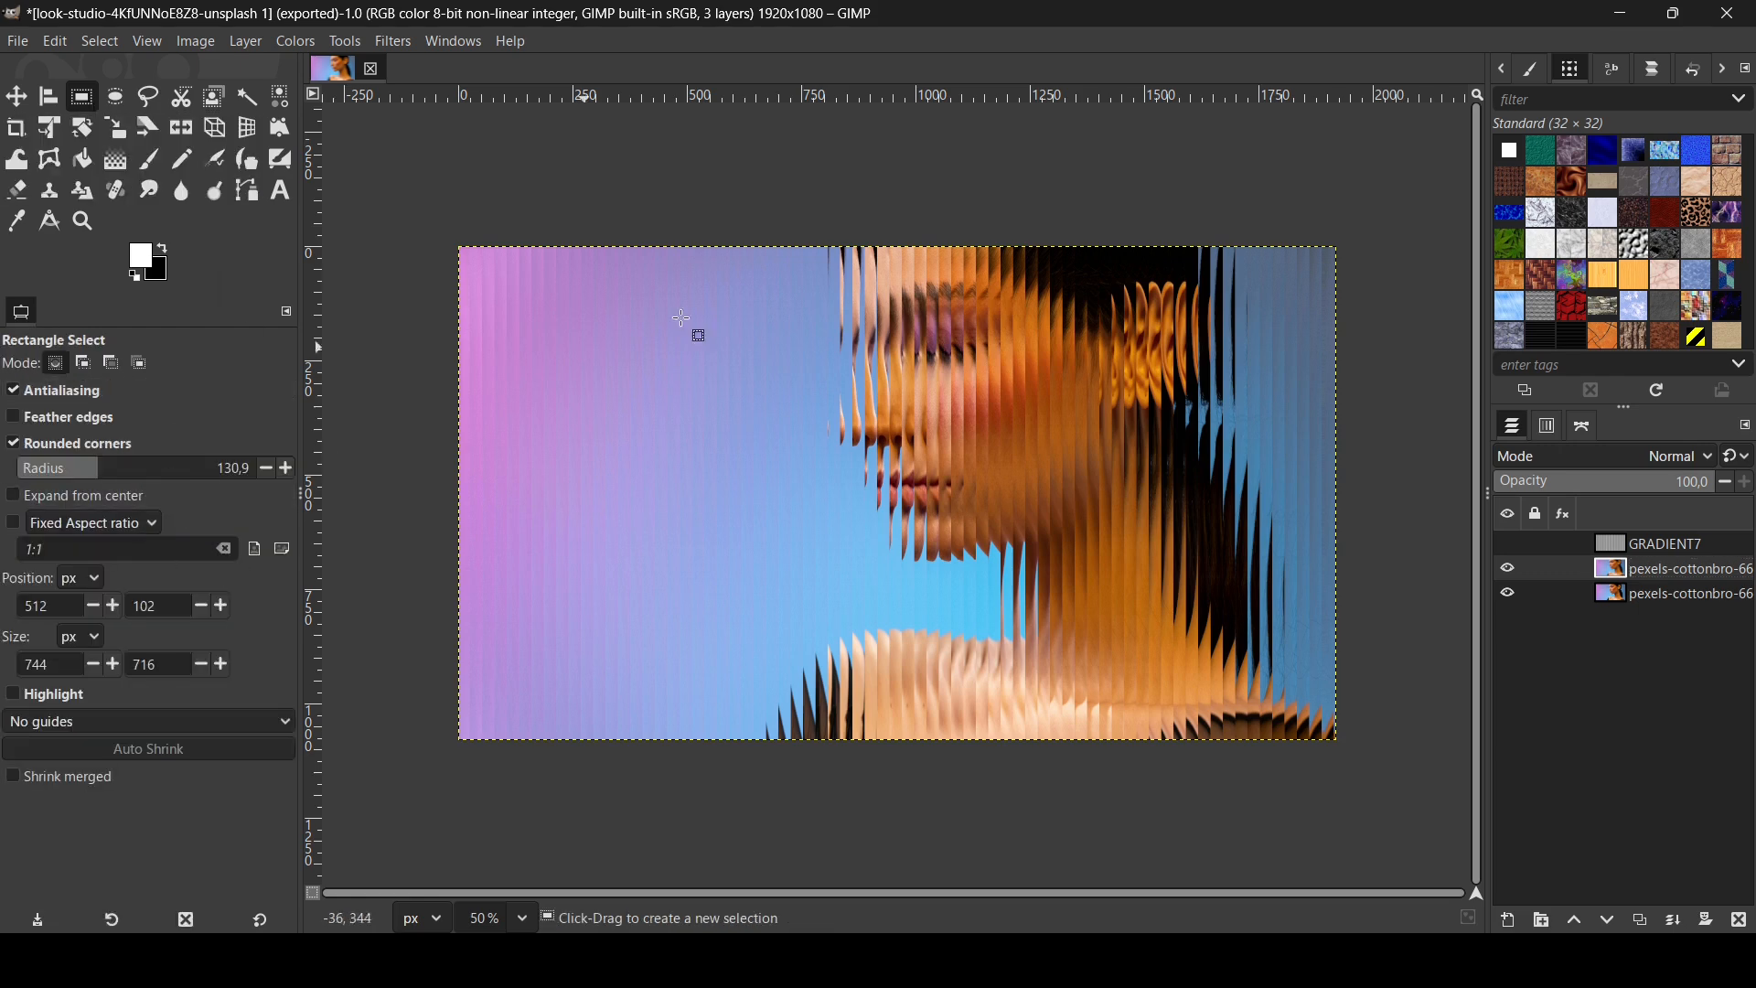
Step: Select a 722 × 674 px rounded rectangle over the face and start a Selection layer mask
drag(776, 306, 1107, 612)
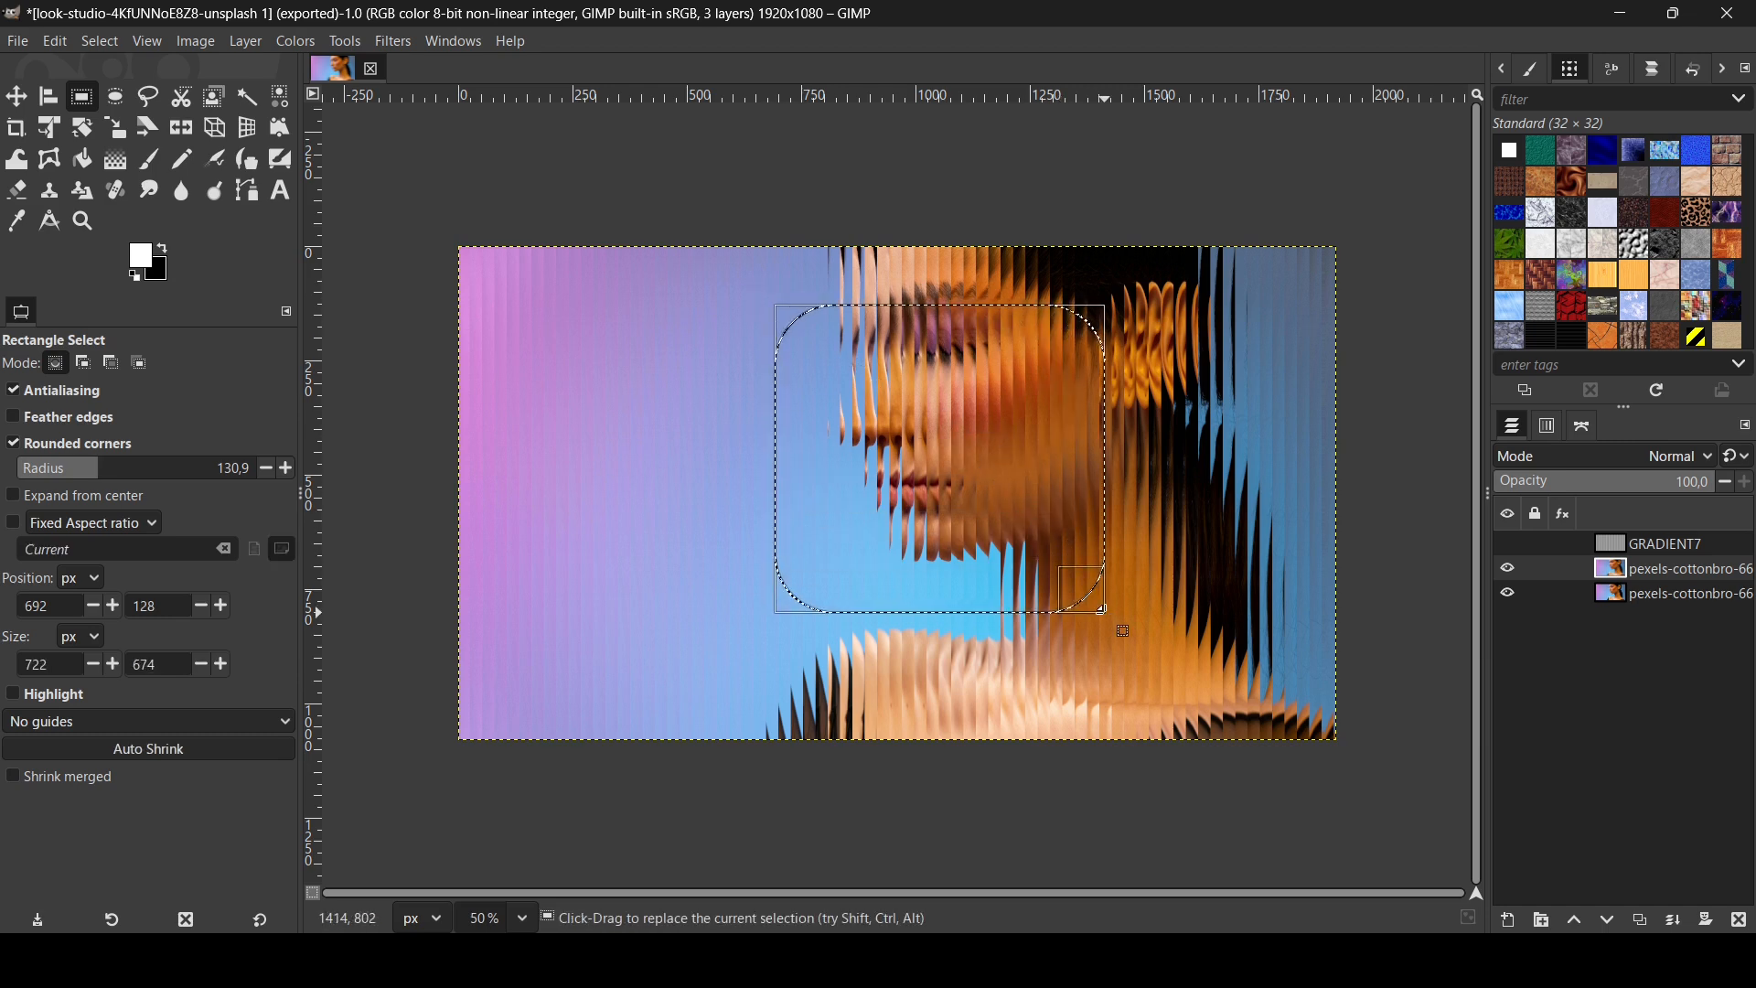
key(Return)
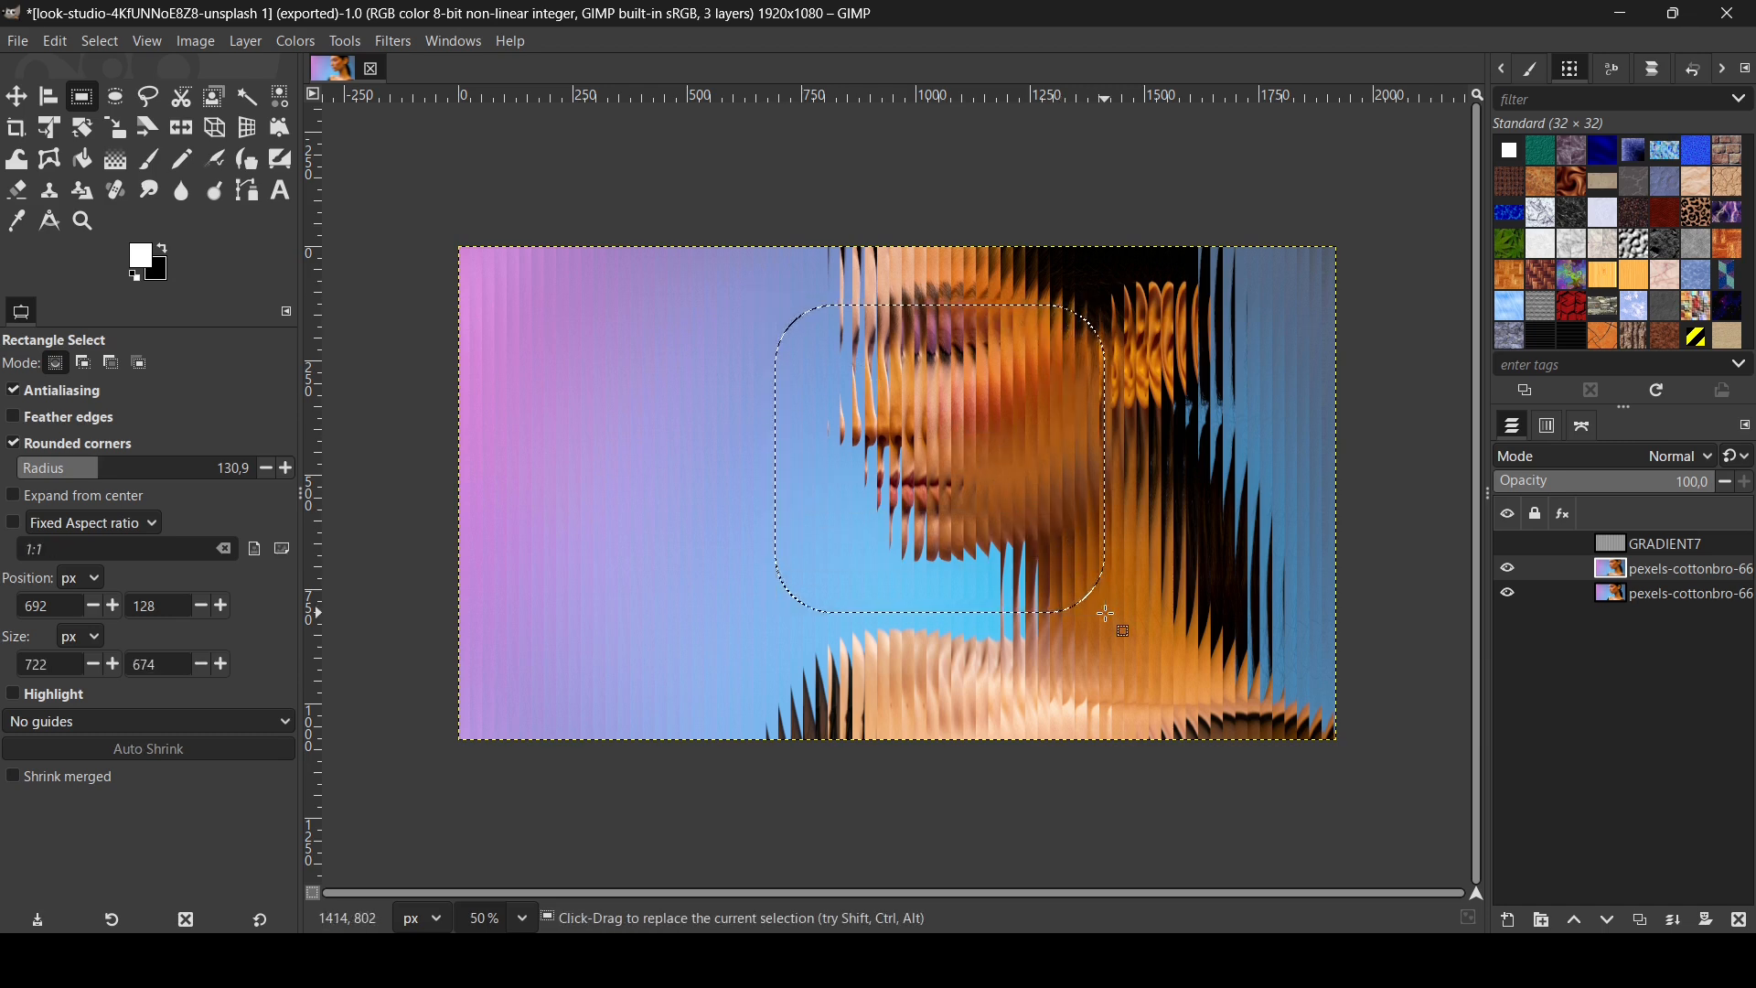
right_click(1617, 574)
click(1545, 621)
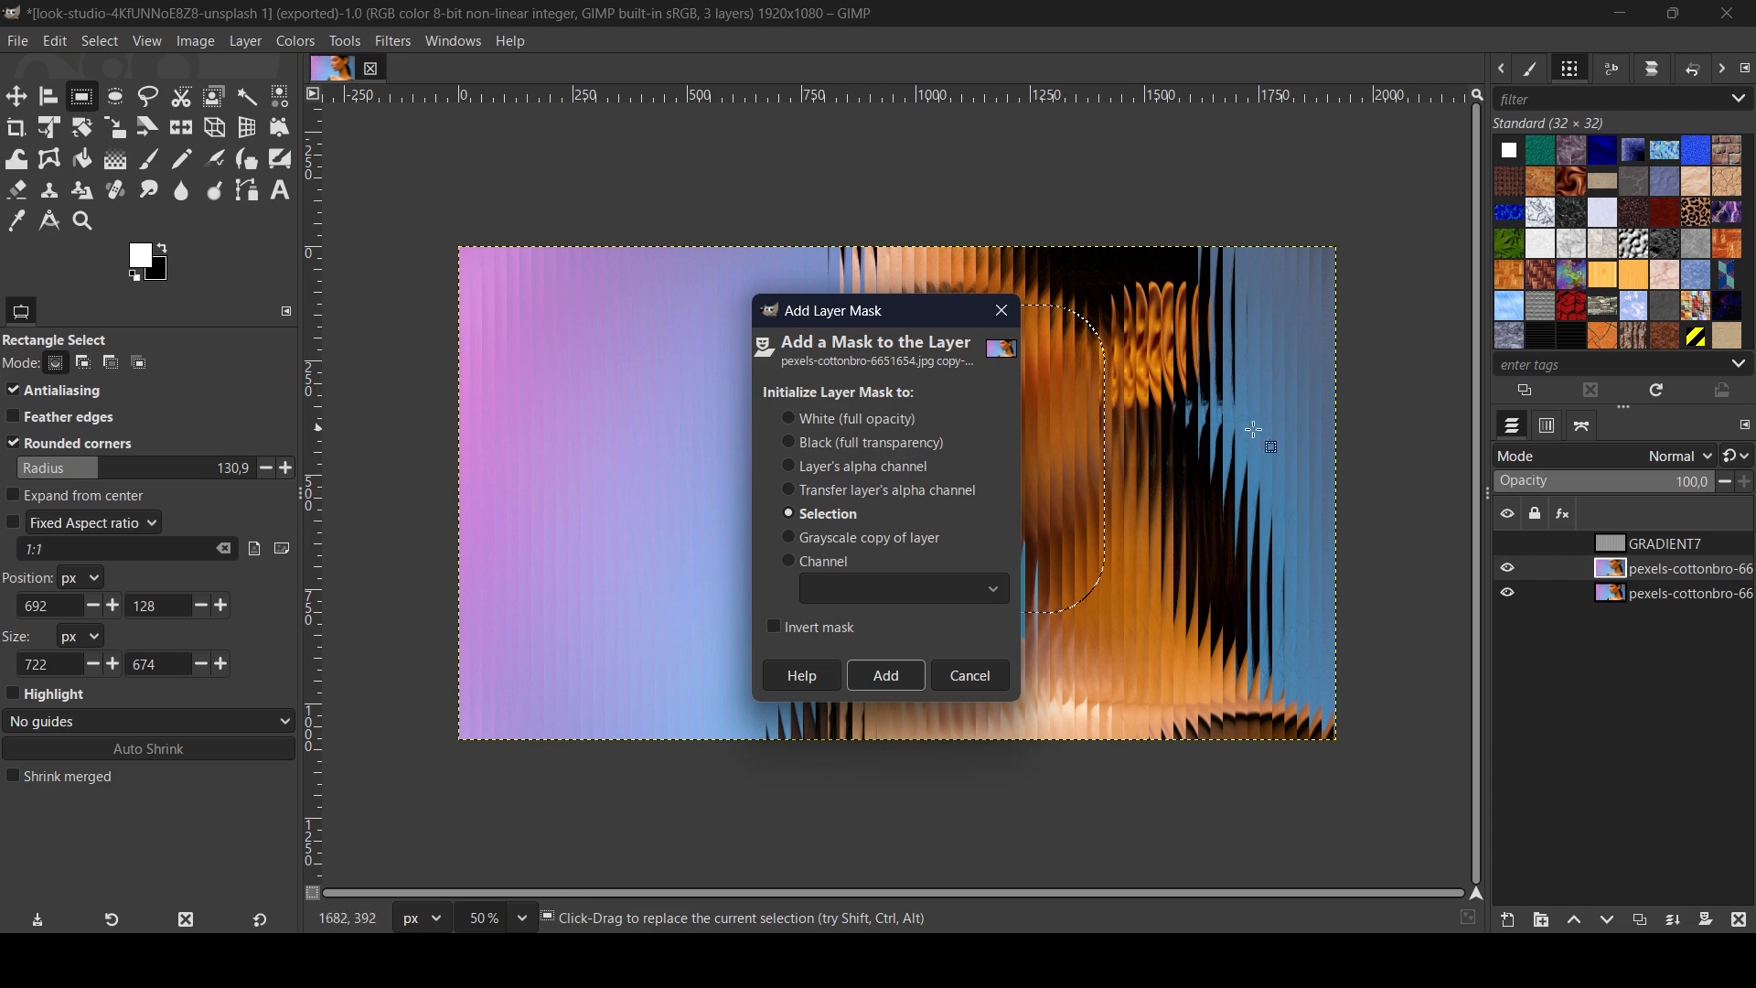
Step: Add the selection mask, deselect, and move the masked stripe panel over the face
click(896, 671)
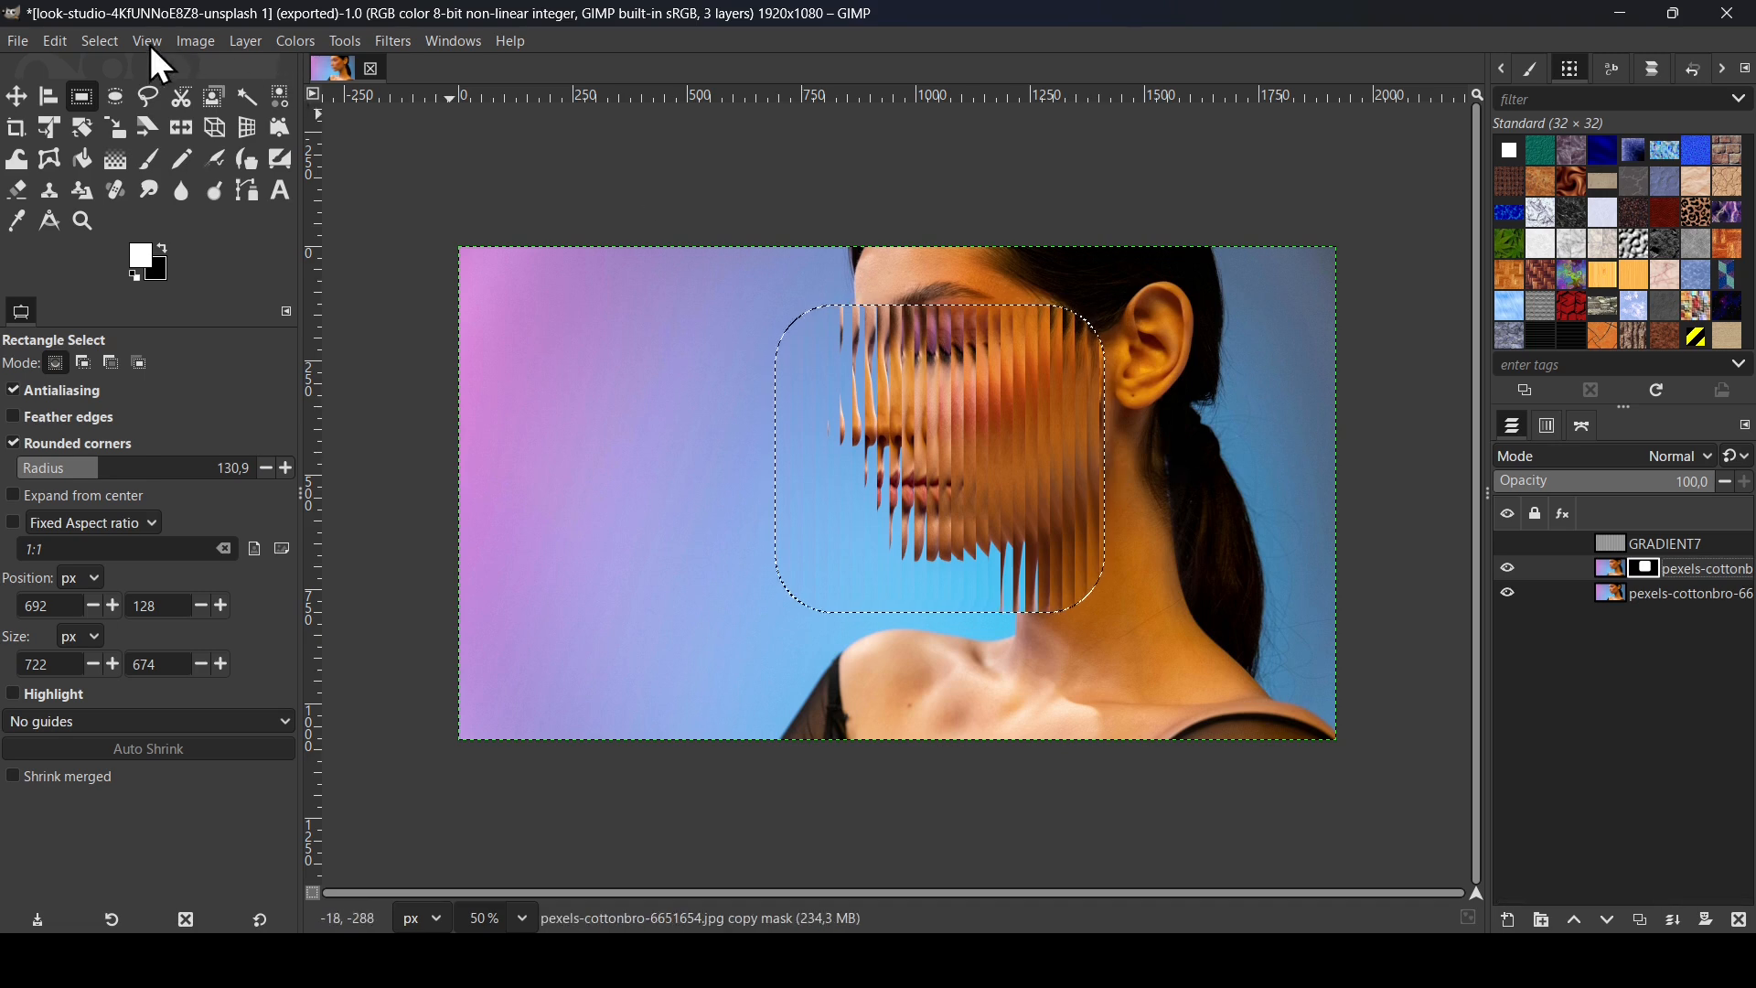
click(110, 47)
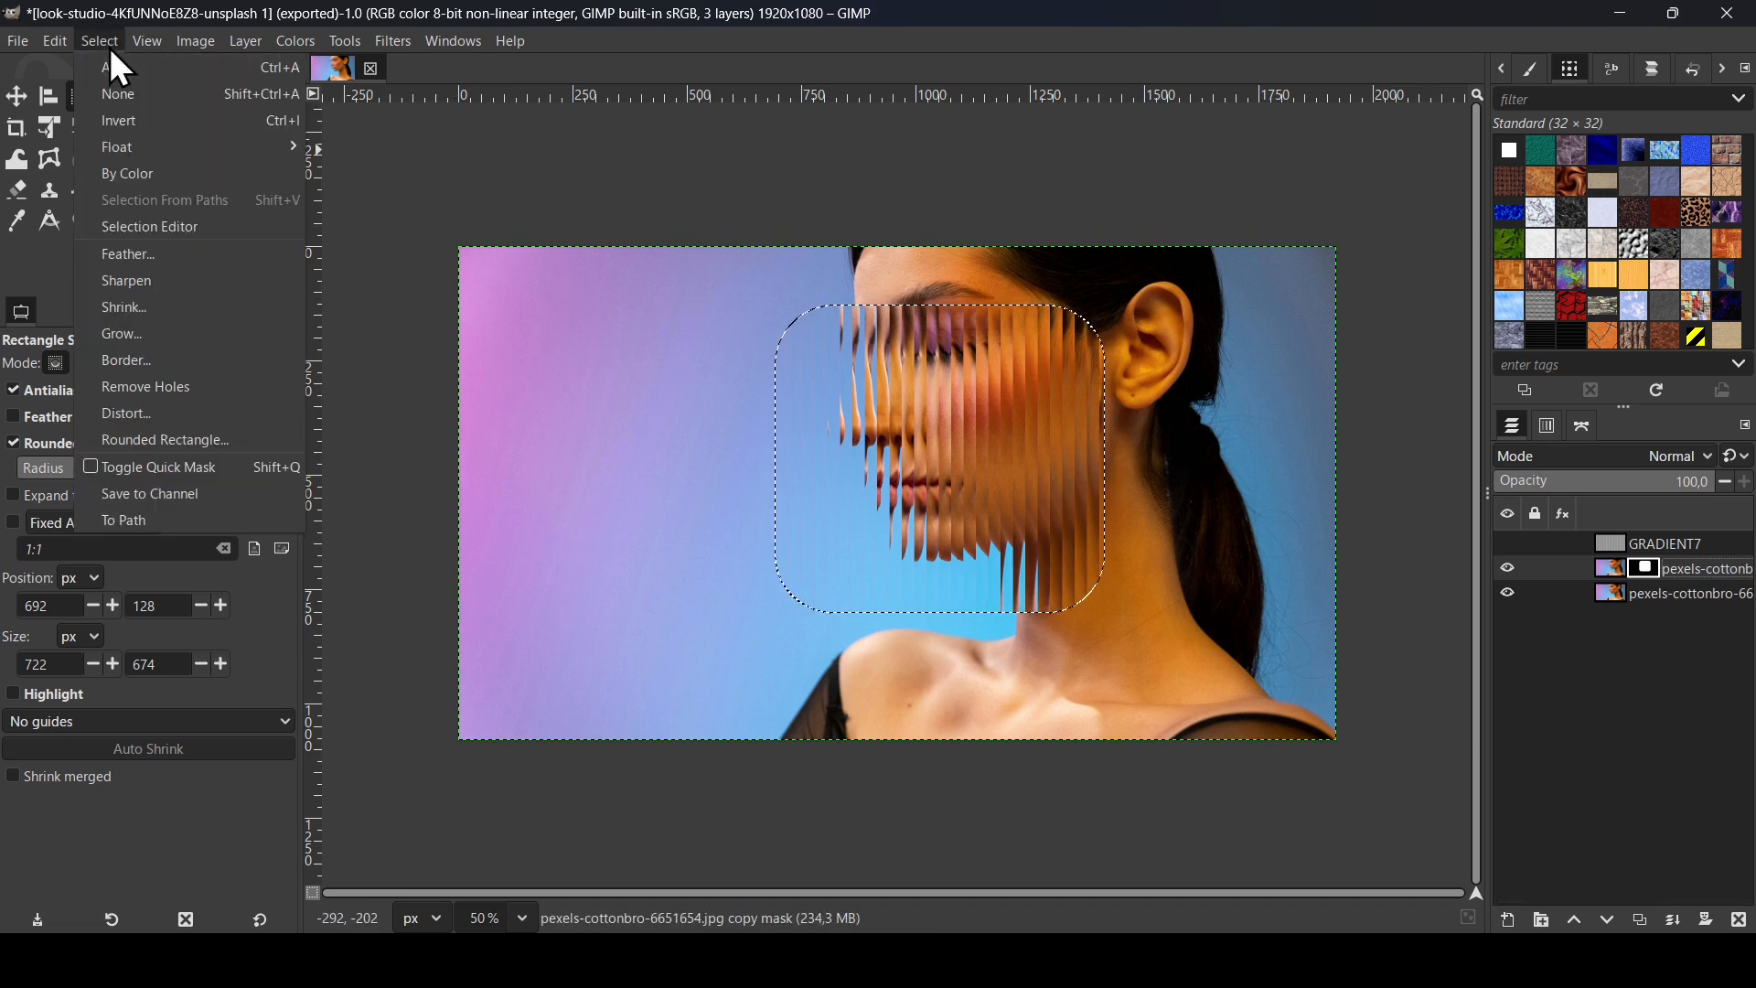
click(146, 97)
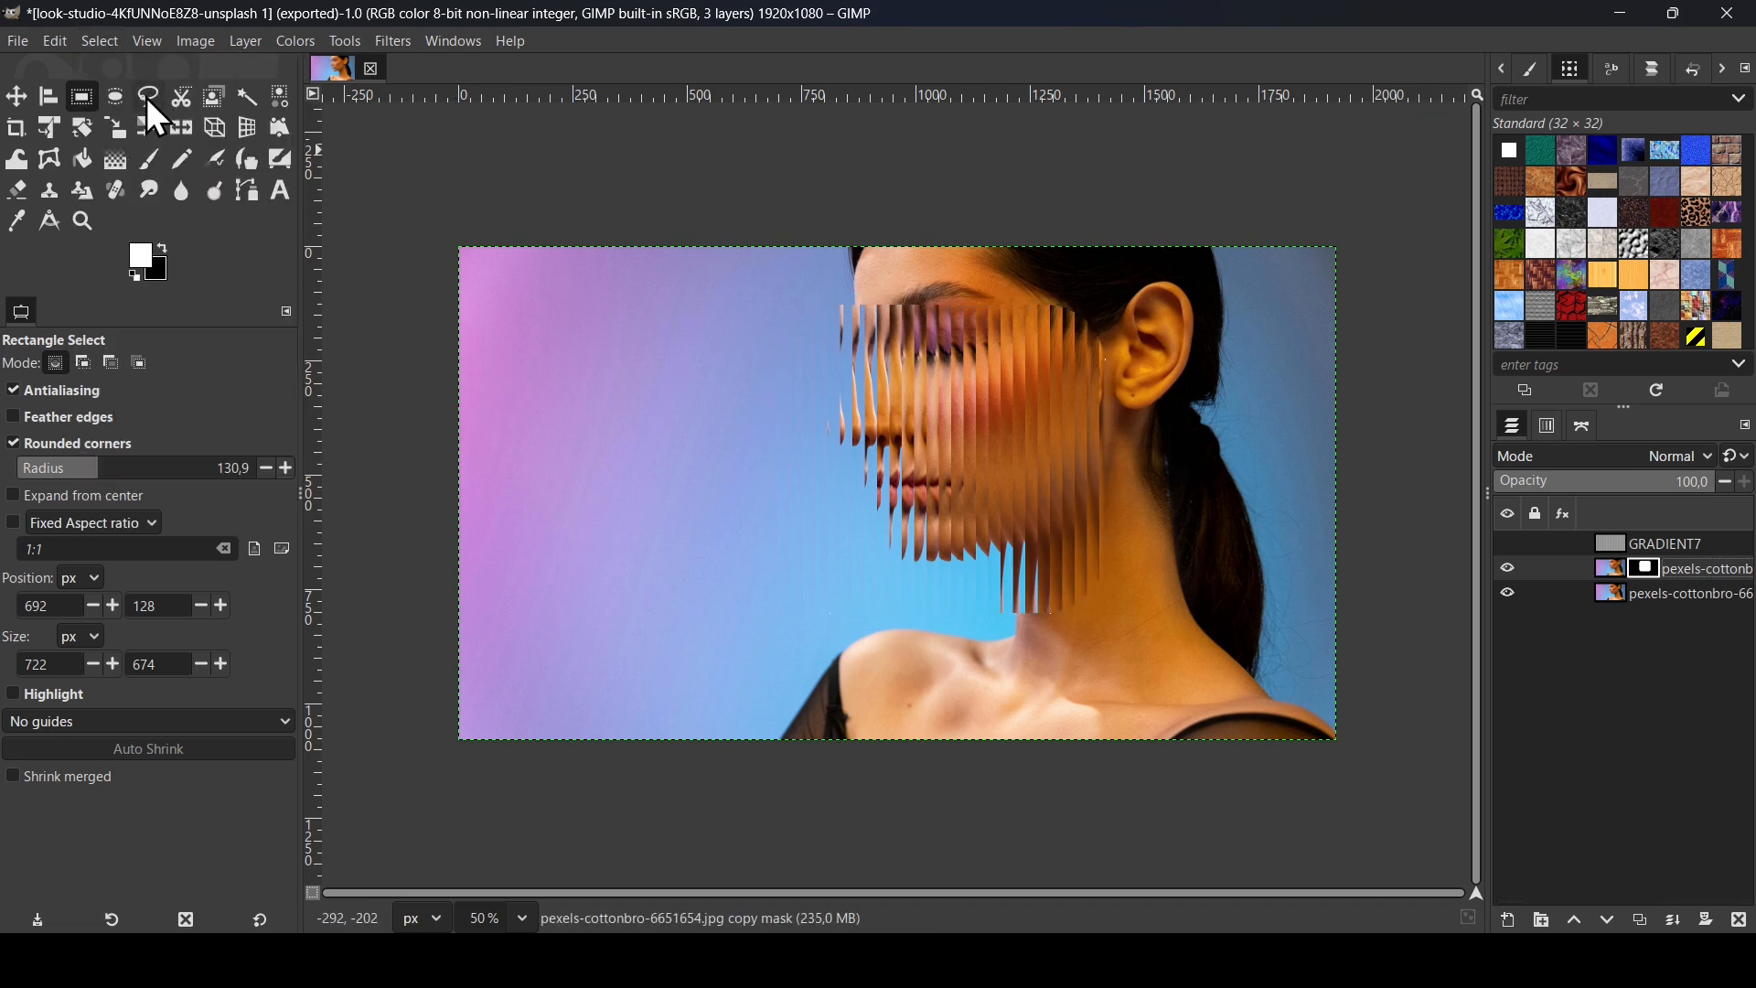
click(18, 98)
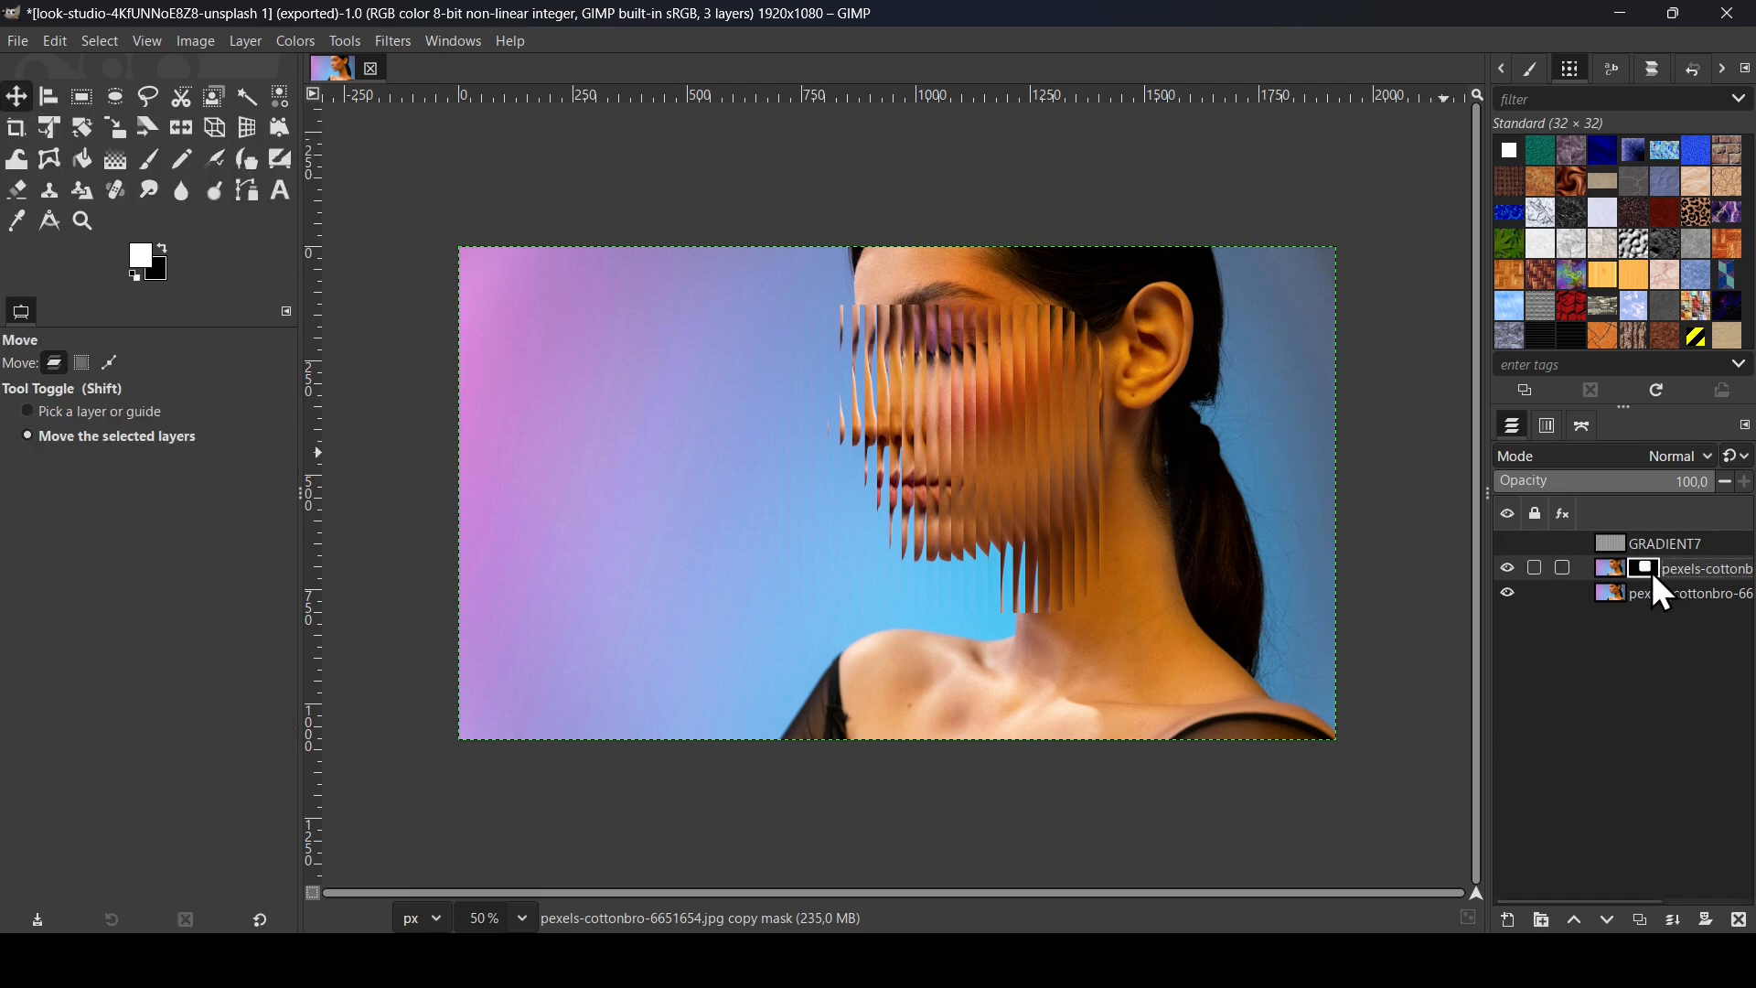
drag(1066, 463, 1081, 587)
drag(1351, 581, 868, 448)
drag(868, 447, 1065, 475)
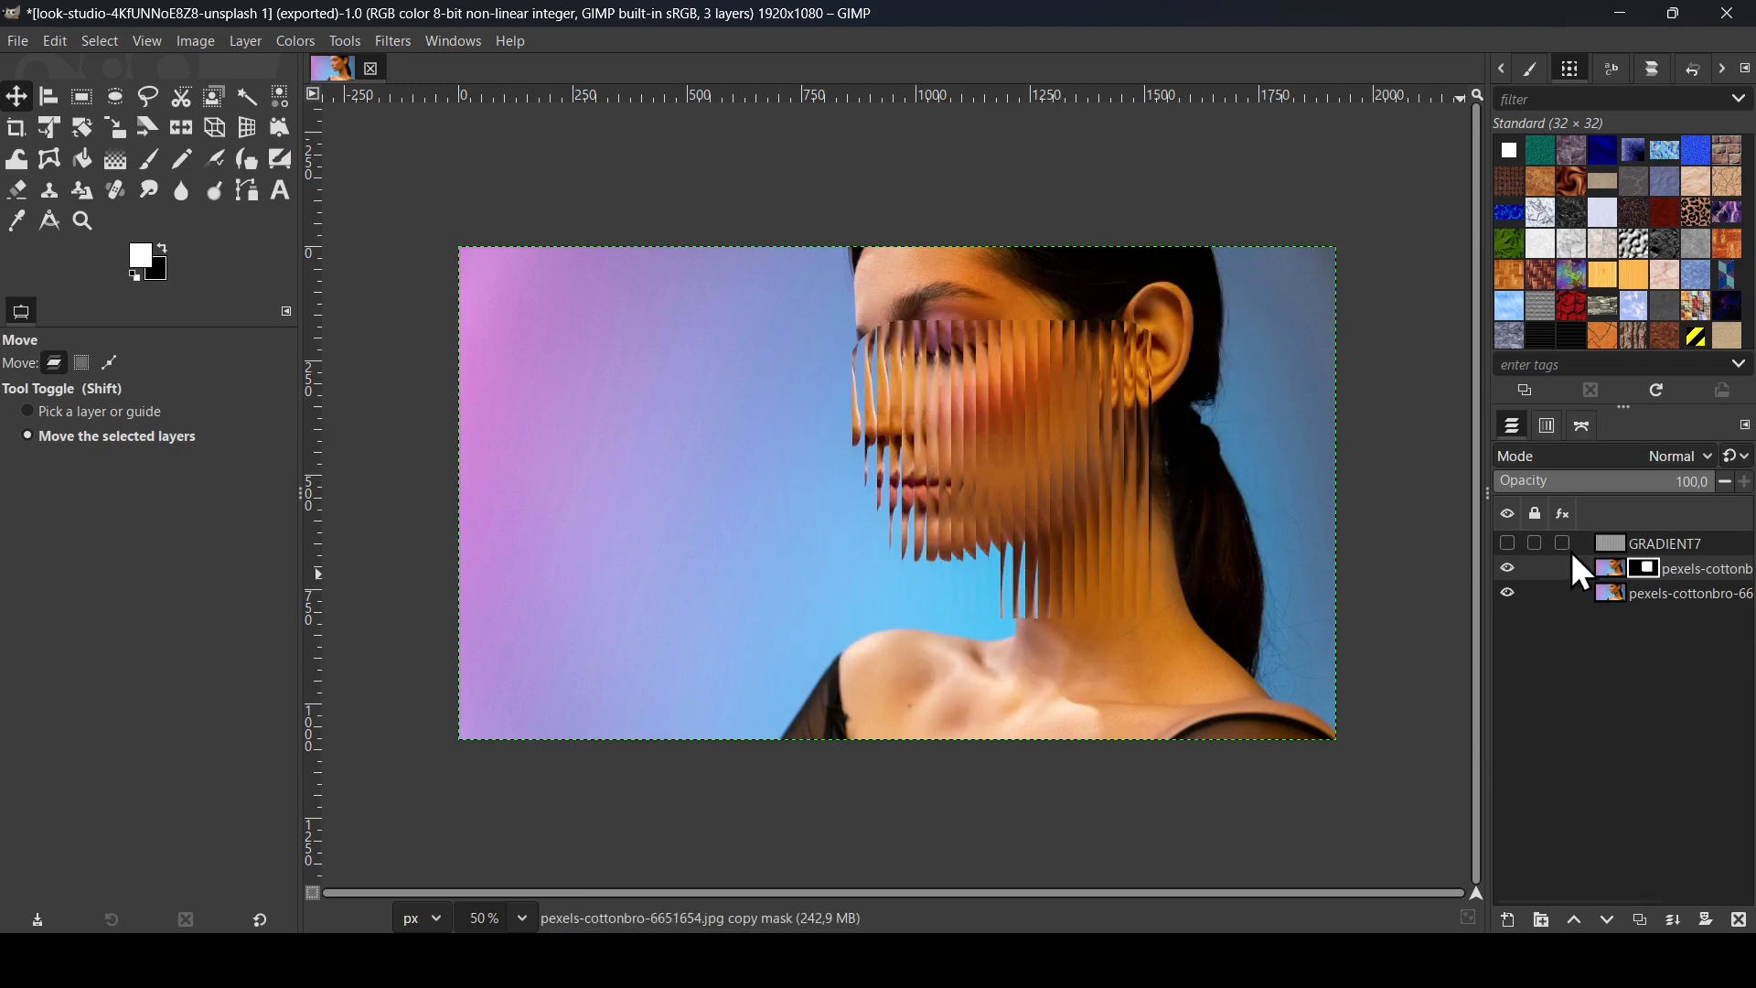
Step: Delete the GRADIENT7 layer
click(1509, 545)
click(1603, 547)
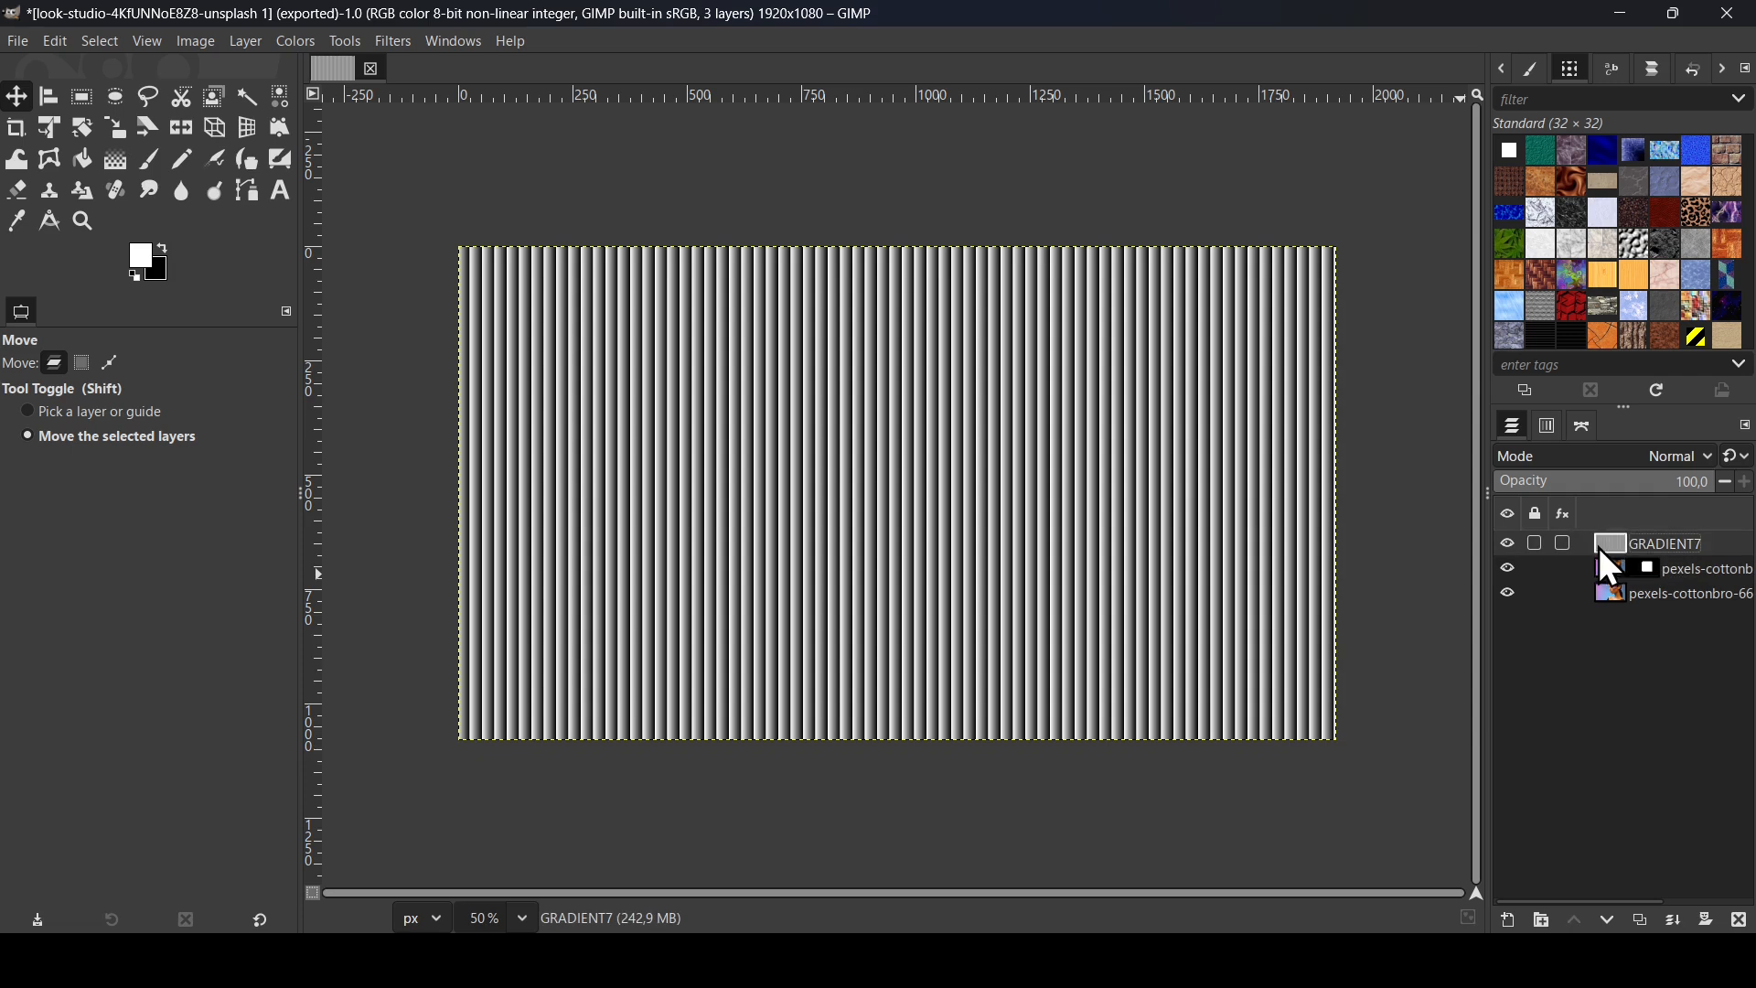
click(1740, 921)
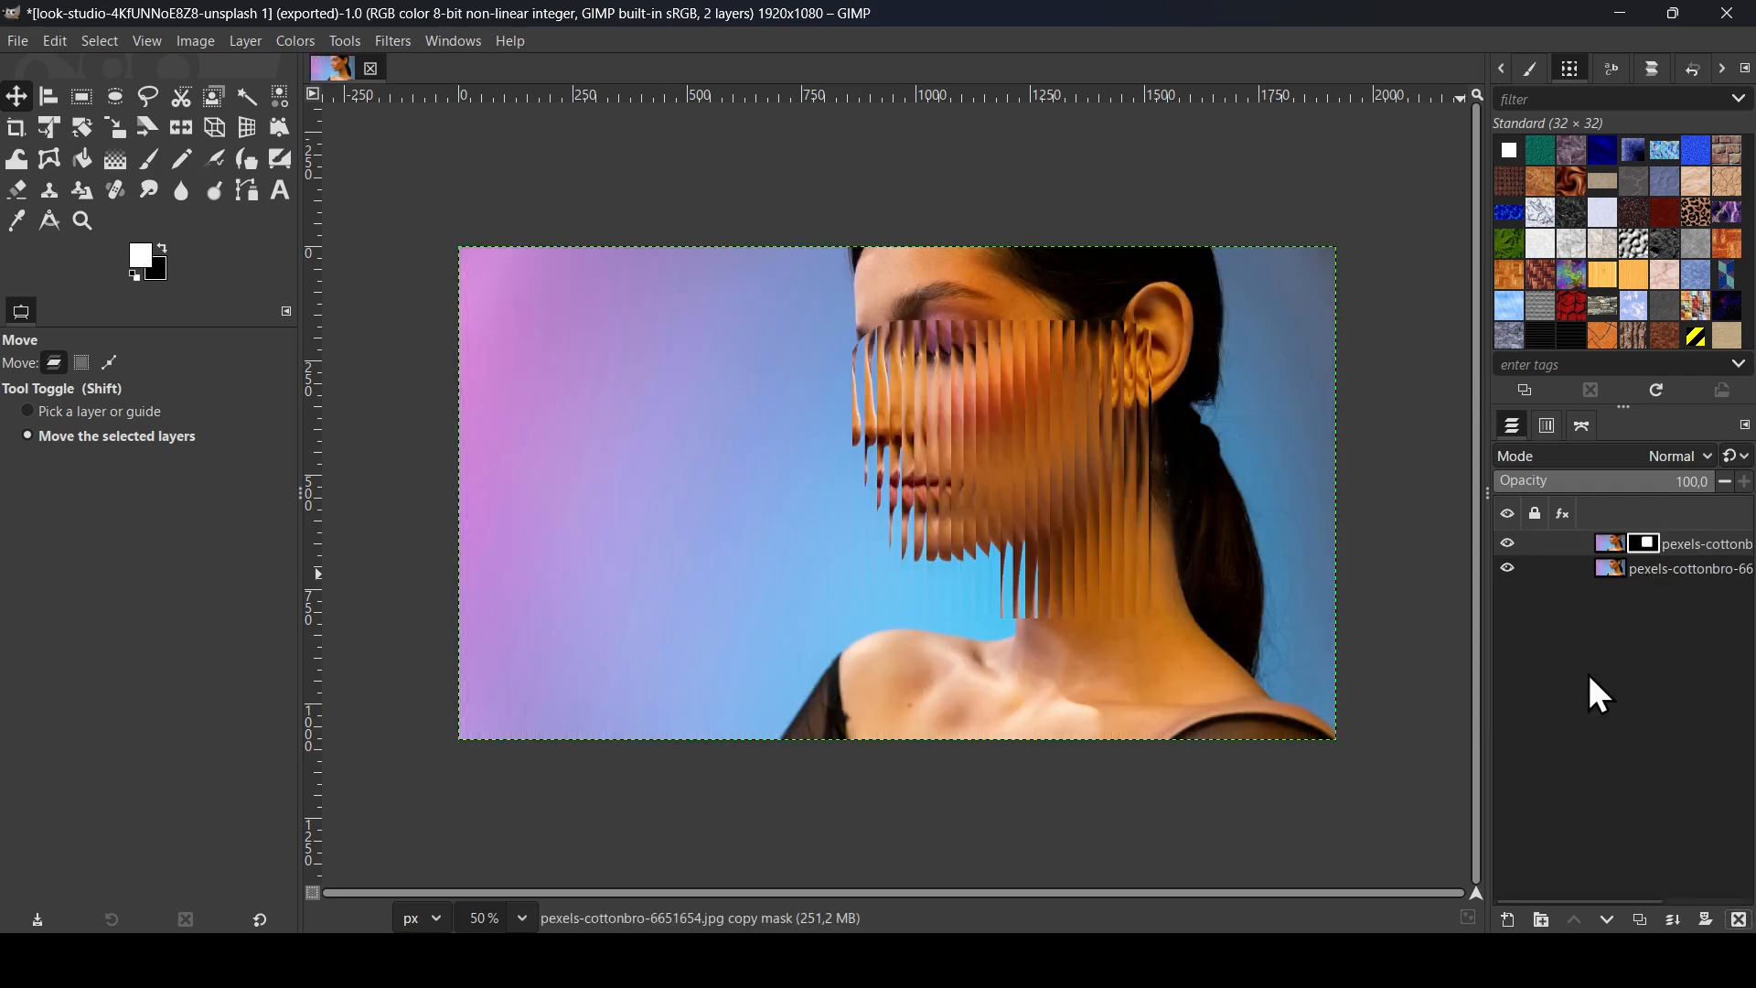